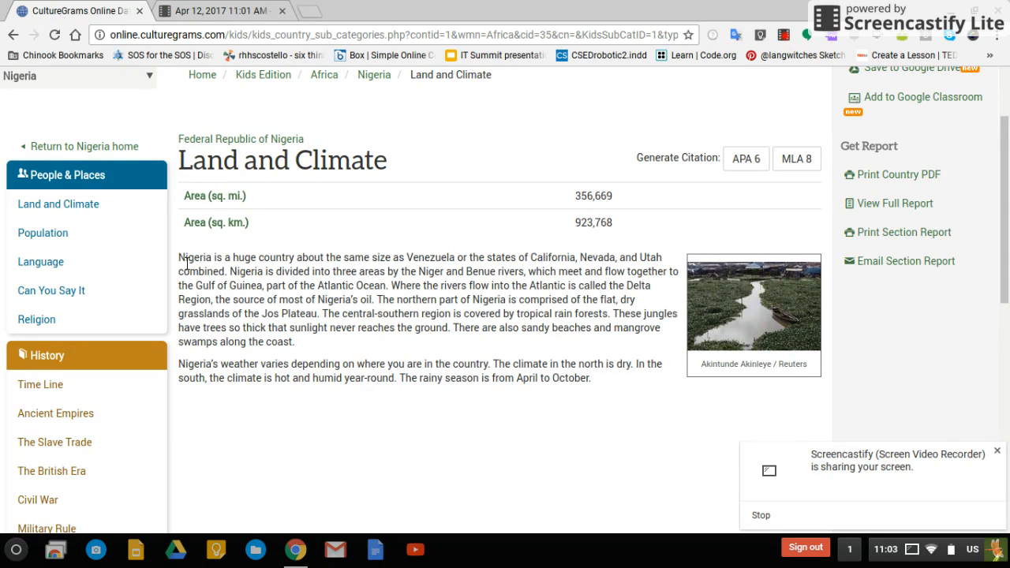
Save the first descriptive paragraph of Nigeria's Land and Climate page as a Google Keep note
{"action": "left_click_drag", "start_coordinate": [186, 263], "coordinate": [321, 352]}
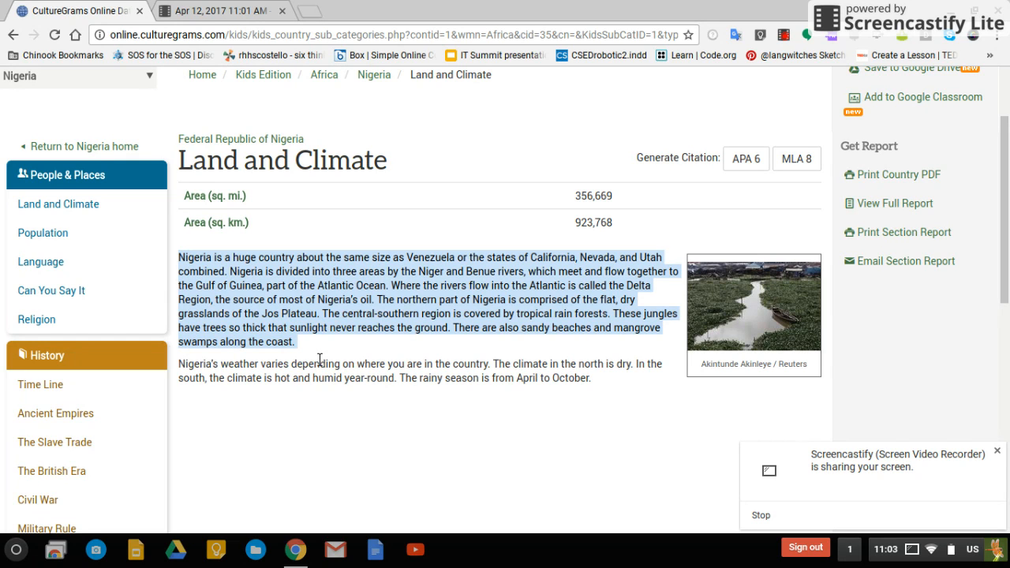
{"action": "left_click", "coordinate": [757, 42]}
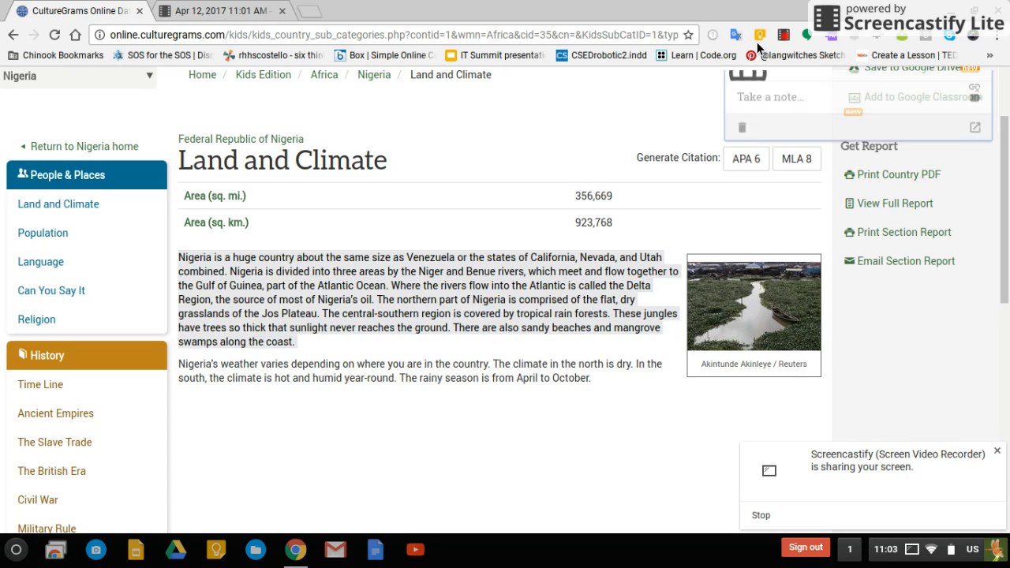
{"action": "left_click_drag", "start_coordinate": [979, 235], "coordinate": [983, 161]}
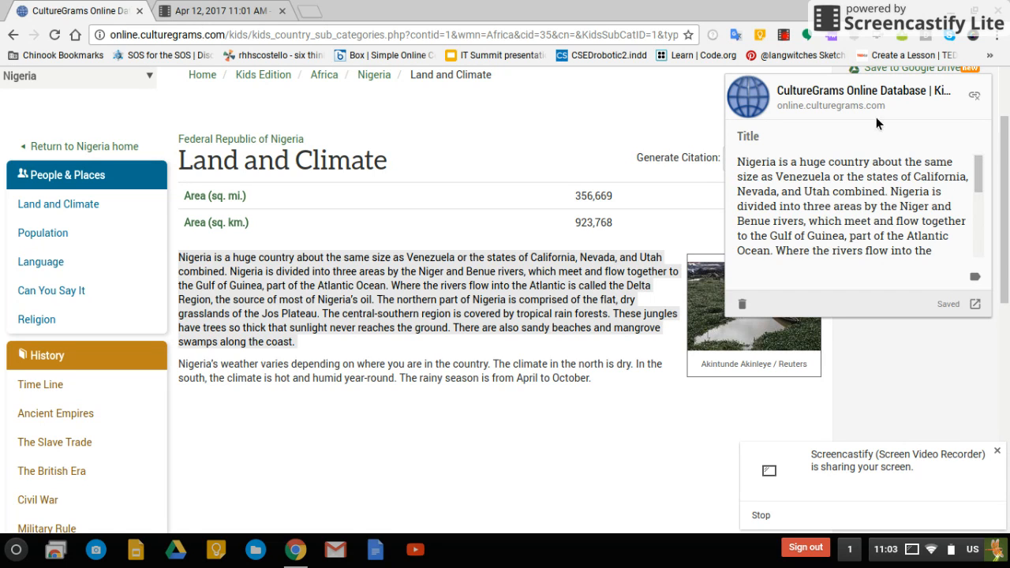
Title the saved note "Nigeria Land and Climate" and close it without adding a label
{"action": "left_click", "coordinate": [754, 146]}
{"action": "type", "text": "Nigeria Land and Climate"}
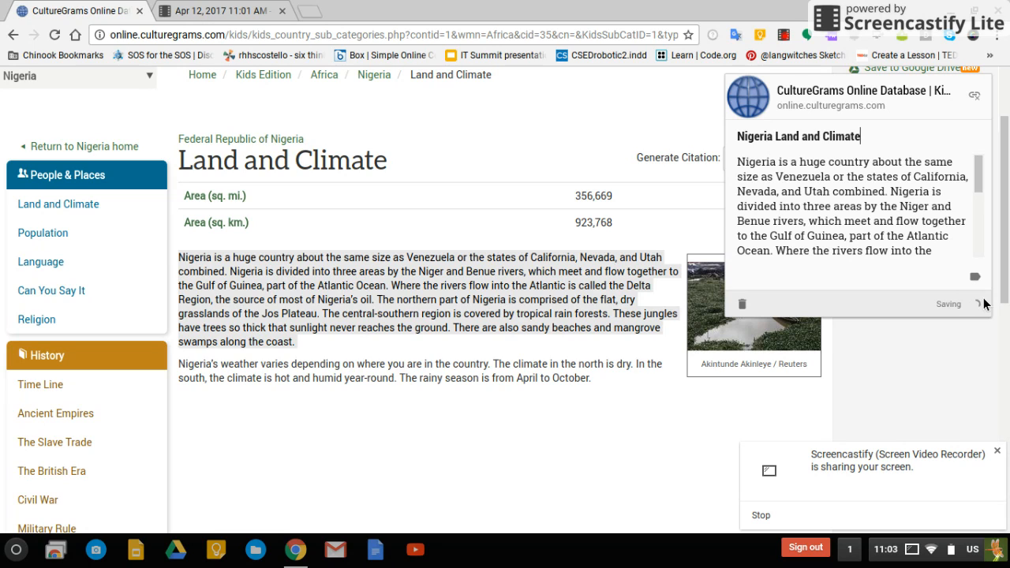
{"action": "left_click", "coordinate": [978, 282]}
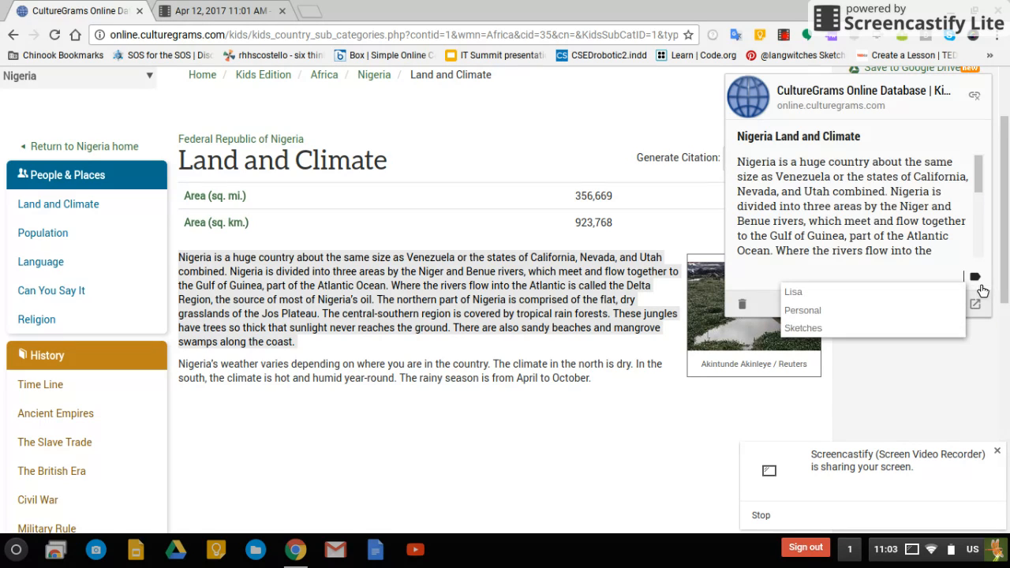
{"action": "left_click", "coordinate": [878, 257]}
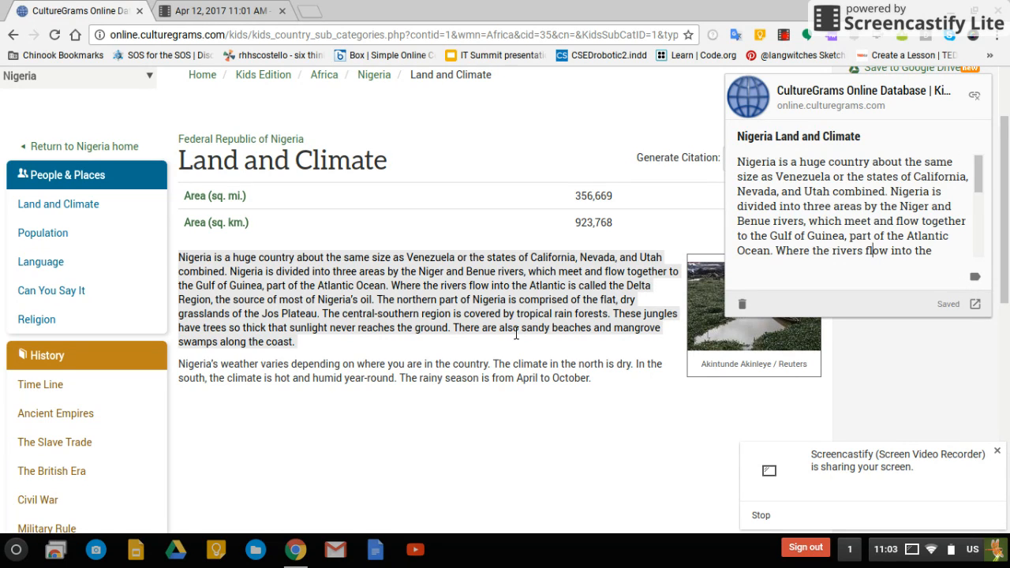
{"action": "left_click", "coordinate": [613, 372]}
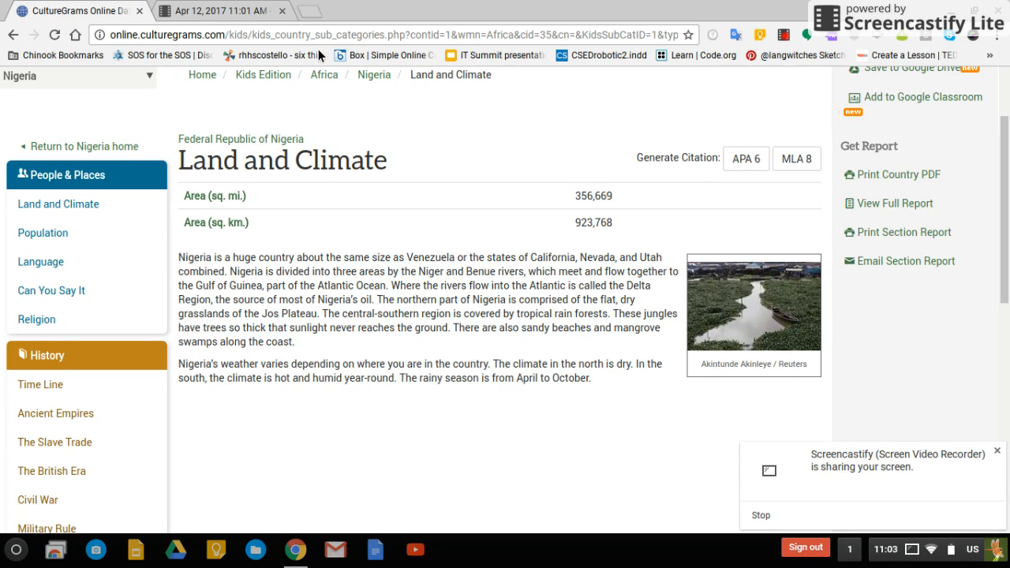
Open Nigeria's Language page and create a Keep note for it reading "more than 500 languages spoken"
{"action": "left_click", "coordinate": [31, 271]}
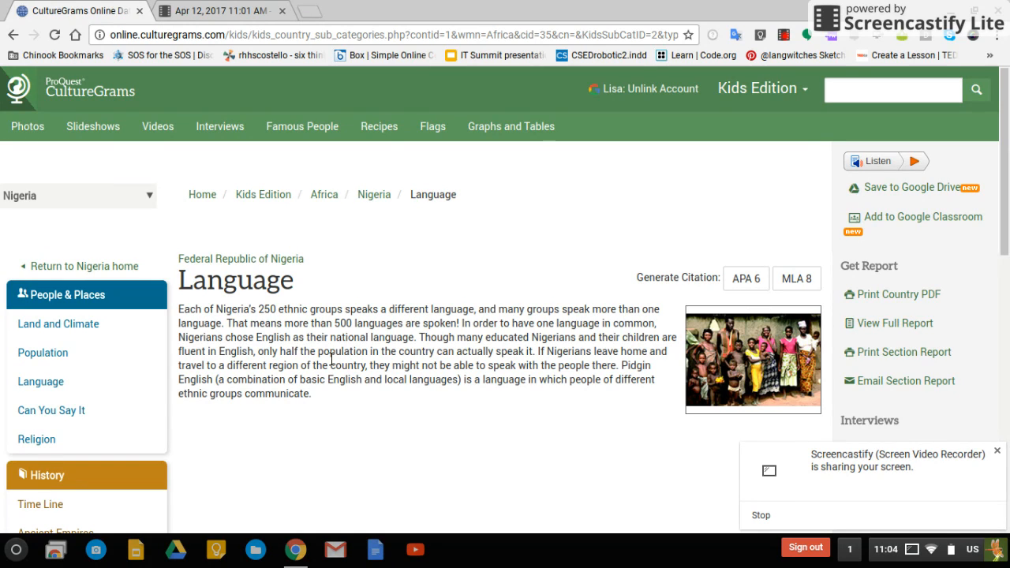
{"action": "left_click", "coordinate": [765, 37]}
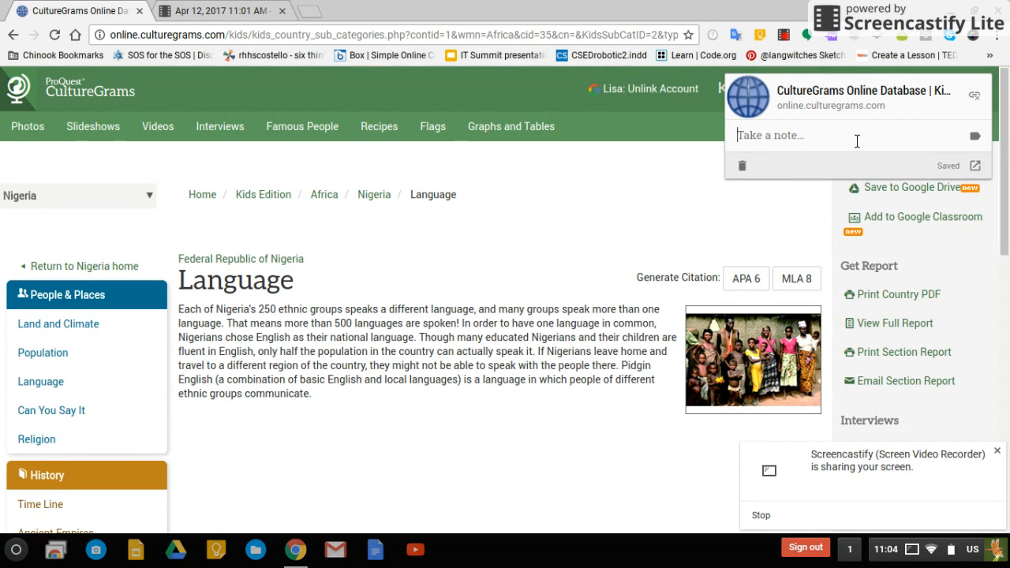
{"action": "left_click", "coordinate": [857, 141]}
{"action": "type", "text": "more the"}
{"action": "key", "text": "BackSpace"}
{"action": "type", "text": "an 500 languages spoken"}
{"action": "key", "text": "Return"}
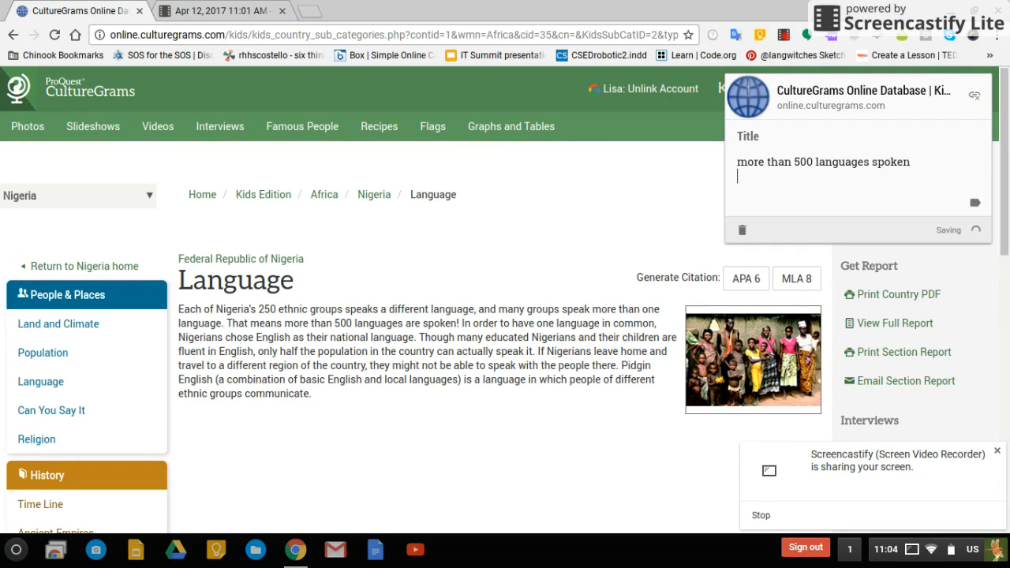
Title the language note "Nigeria - Language" and close it
{"action": "left_click", "coordinate": [762, 141]}
{"action": "type", "text": "Nigeria - Language"}
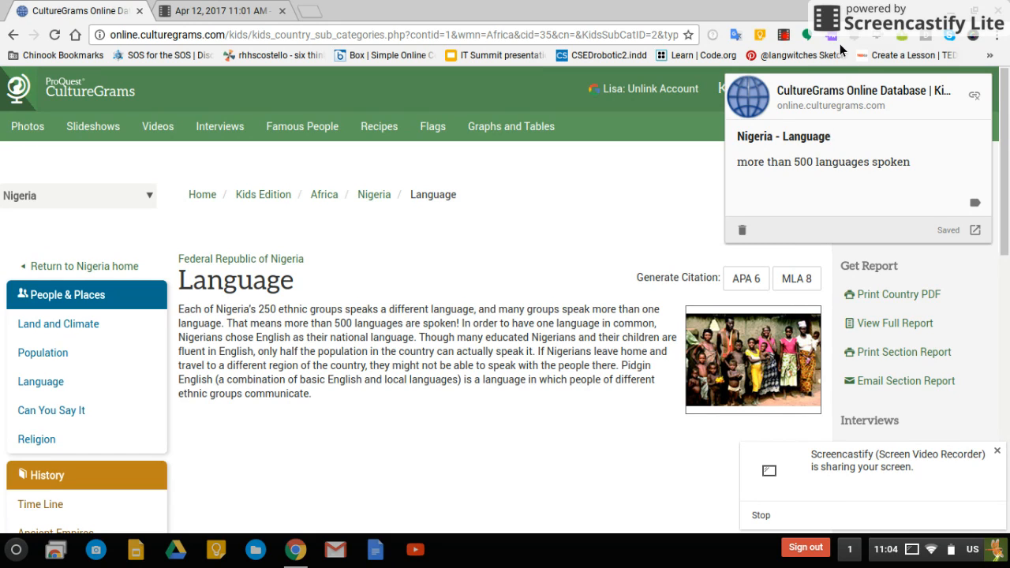
{"action": "left_click", "coordinate": [785, 41]}
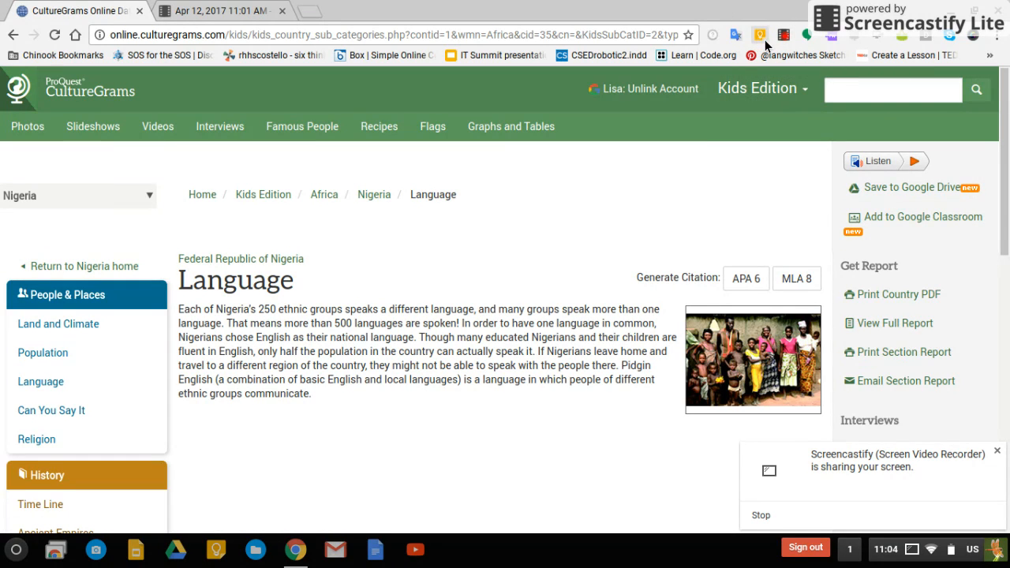
Switch to the Google Keep app and give the "Nigeria - Language" note a new label named "Nigeria Research"
{"action": "left_click", "coordinate": [221, 557]}
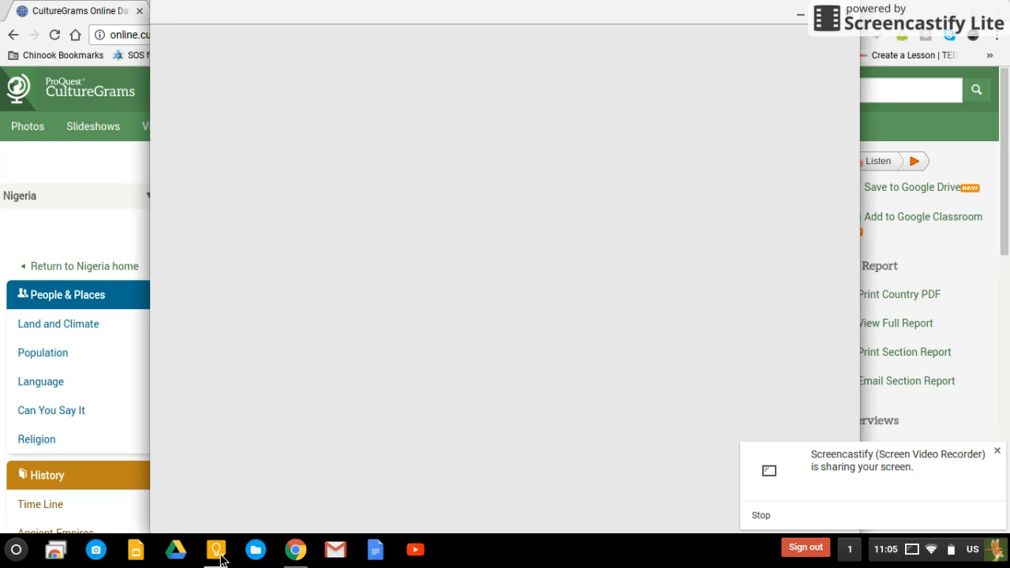
{"action": "left_click", "coordinate": [997, 453]}
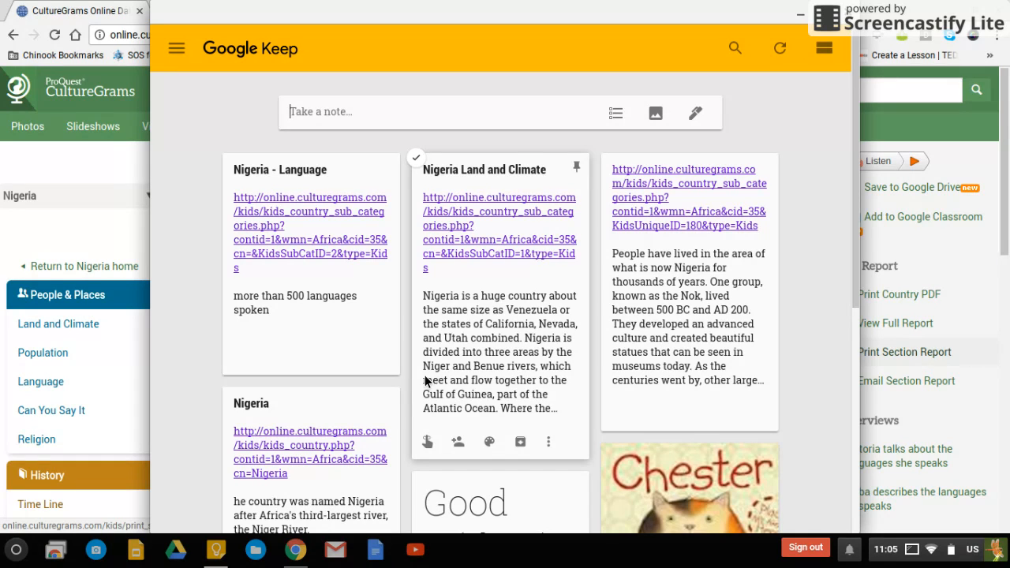
{"action": "left_click", "coordinate": [361, 361]}
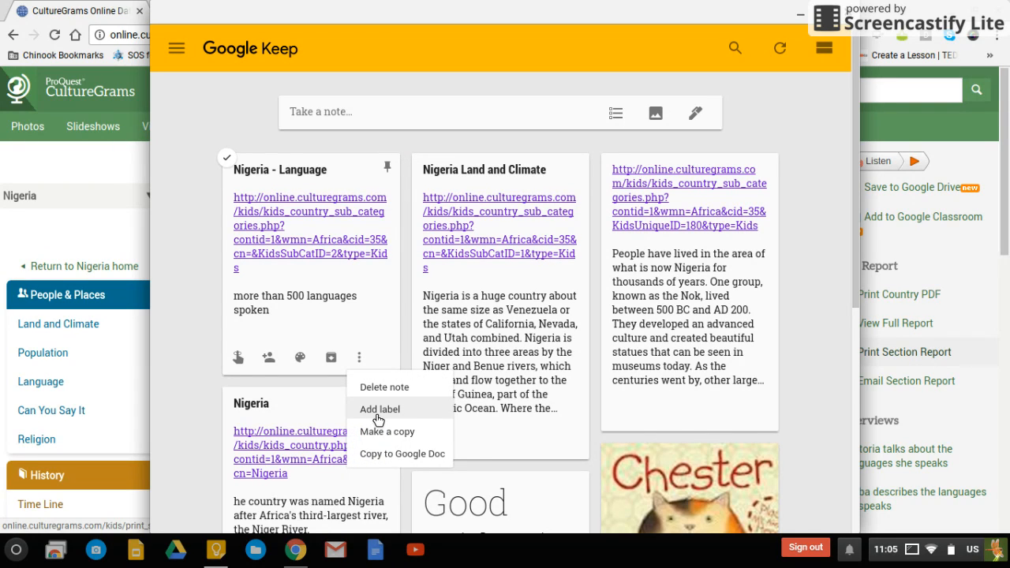
{"action": "left_click", "coordinate": [378, 418]}
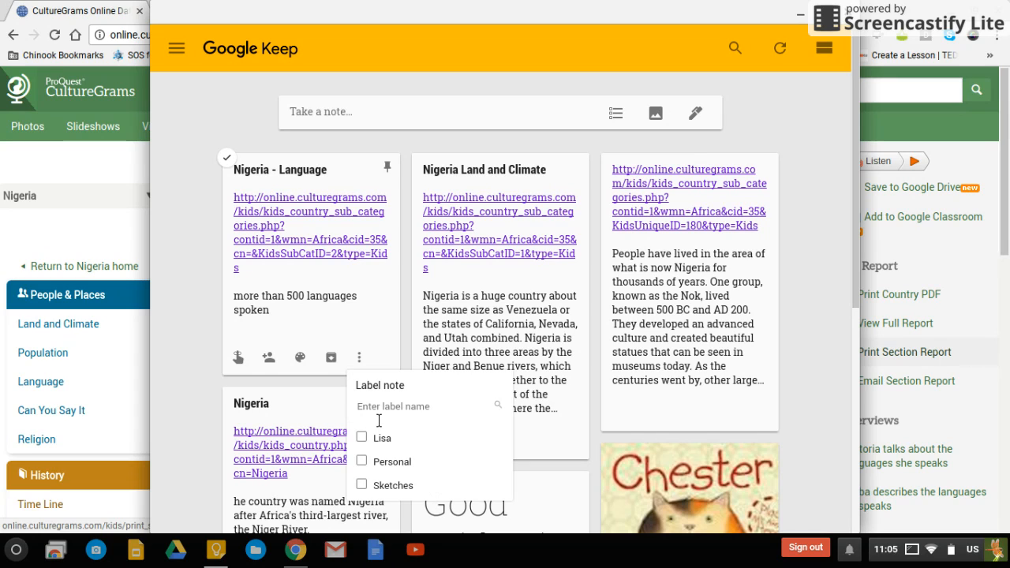
{"action": "type", "text": "Nigeria "}
{"action": "type", "text": "r"}
{"action": "key", "text": "BackSpace"}
{"action": "type", "text": "Research"}
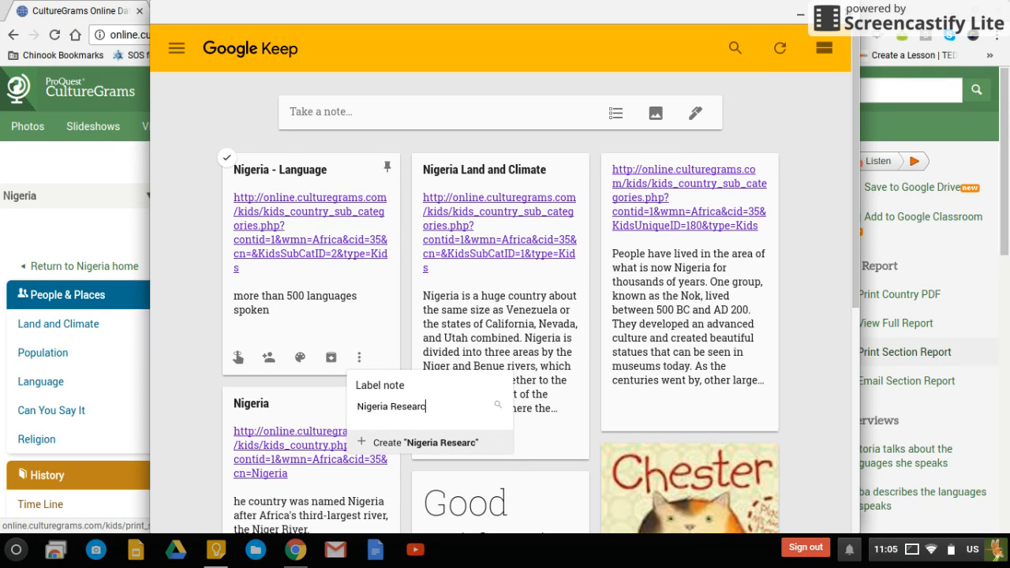
{"action": "left_click", "coordinate": [414, 443]}
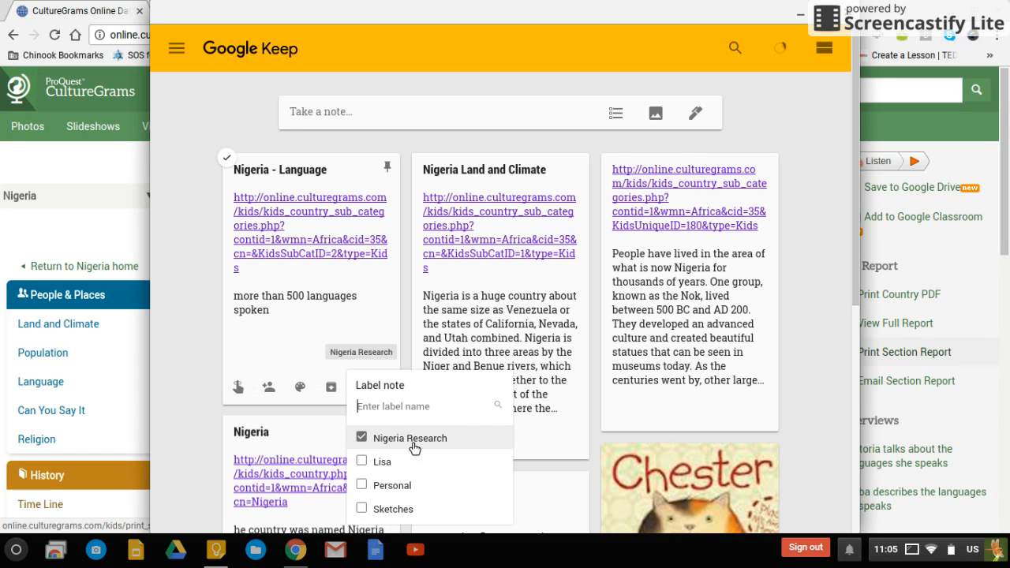
{"action": "left_click", "coordinate": [564, 430]}
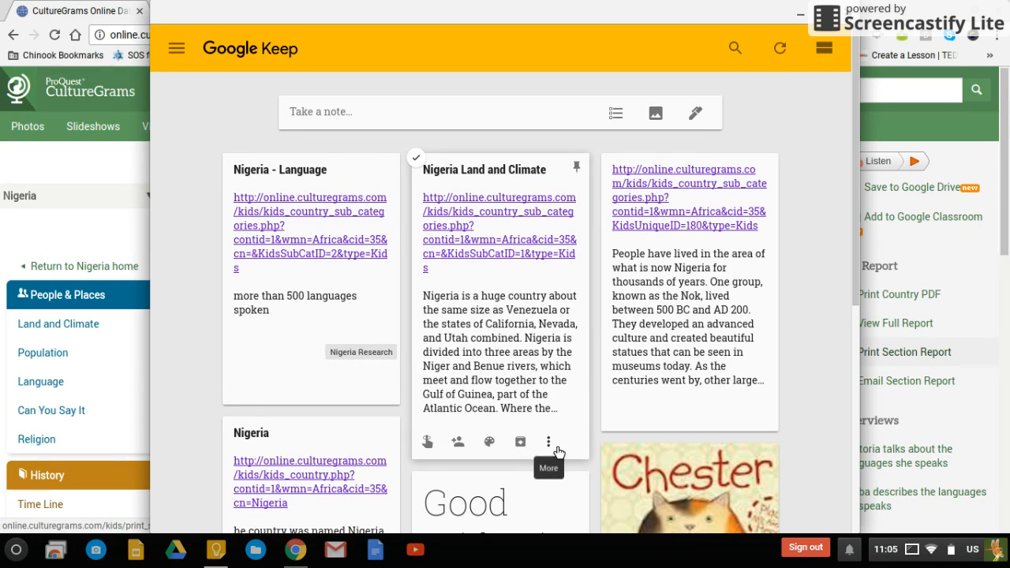
Apply the "Nigeria Research" label to the "Nigeria Land and Climate" note
{"action": "left_click", "coordinate": [548, 442]}
{"action": "left_click", "coordinate": [578, 371]}
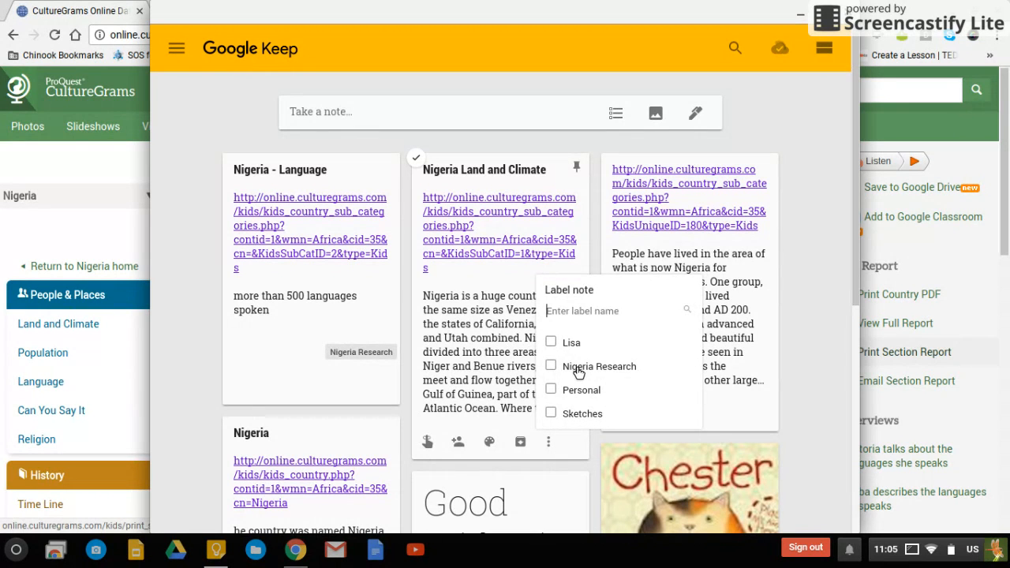
{"action": "left_click", "coordinate": [555, 368]}
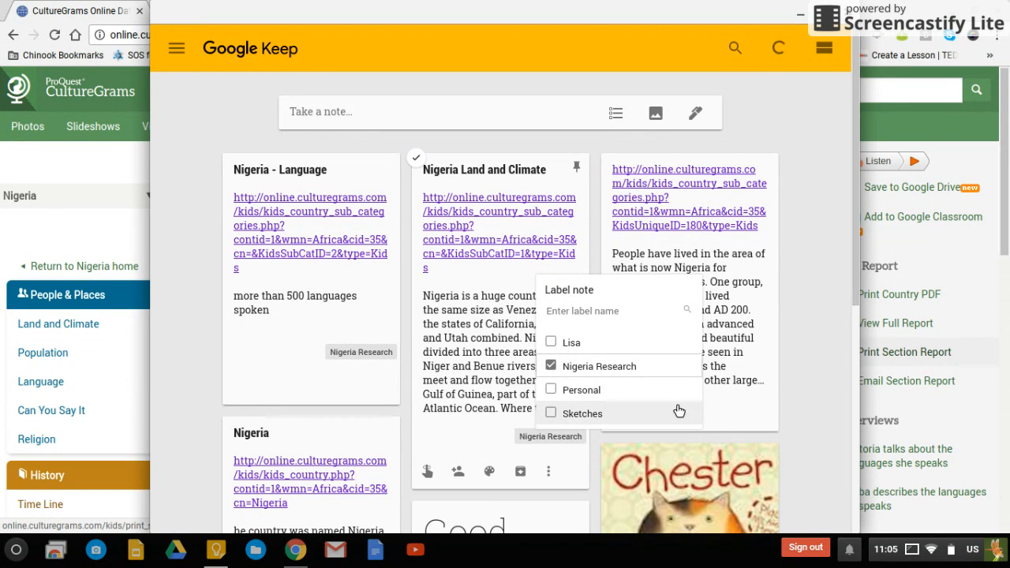
{"action": "left_click", "coordinate": [740, 353]}
Open the untitled note about Nigeria's early peoples, label it "Nigeria Research" and close it
{"action": "left_click", "coordinate": [740, 351]}
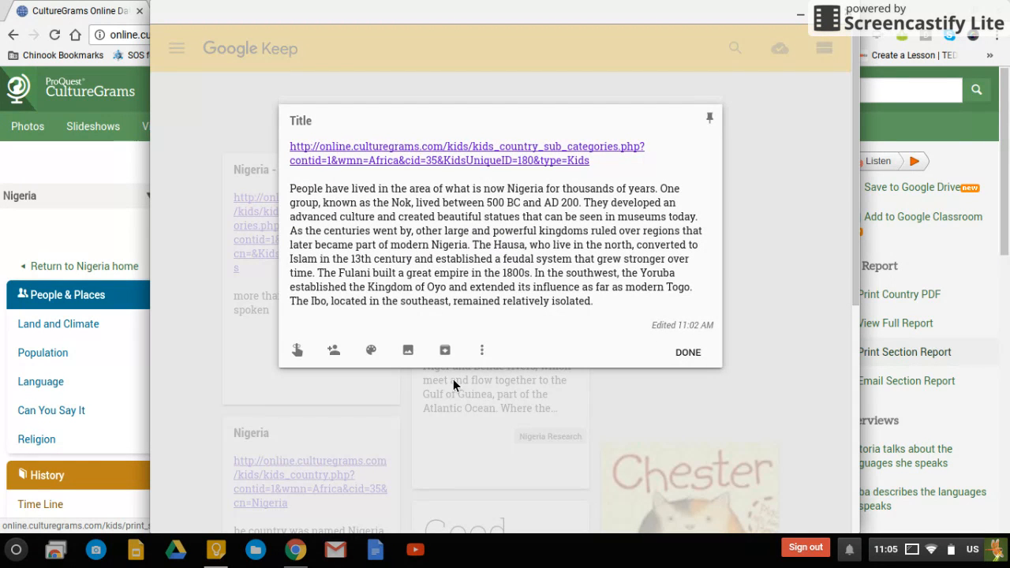
{"action": "left_click", "coordinate": [482, 350]}
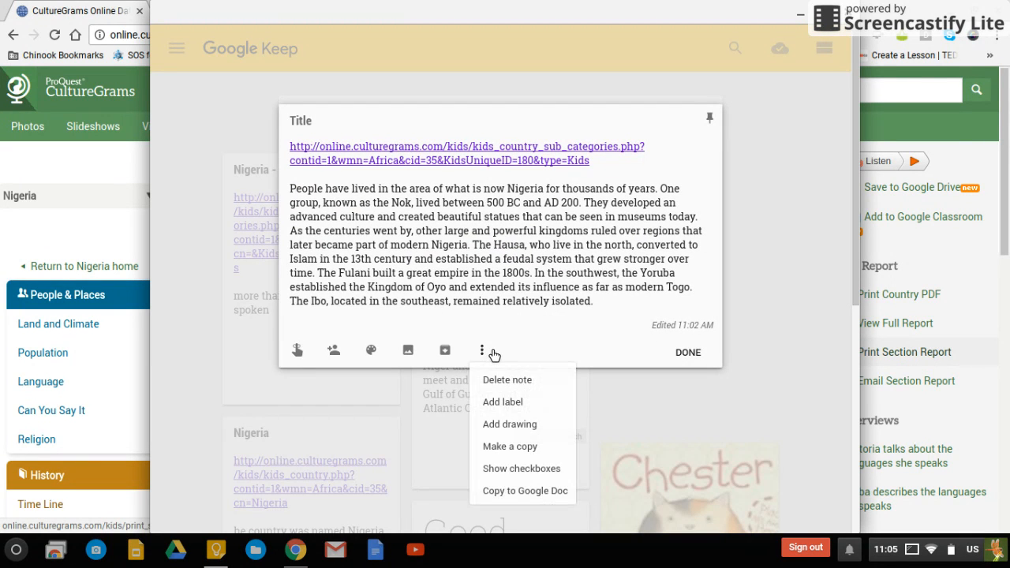
{"action": "left_click", "coordinate": [509, 402]}
{"action": "left_click", "coordinate": [484, 453]}
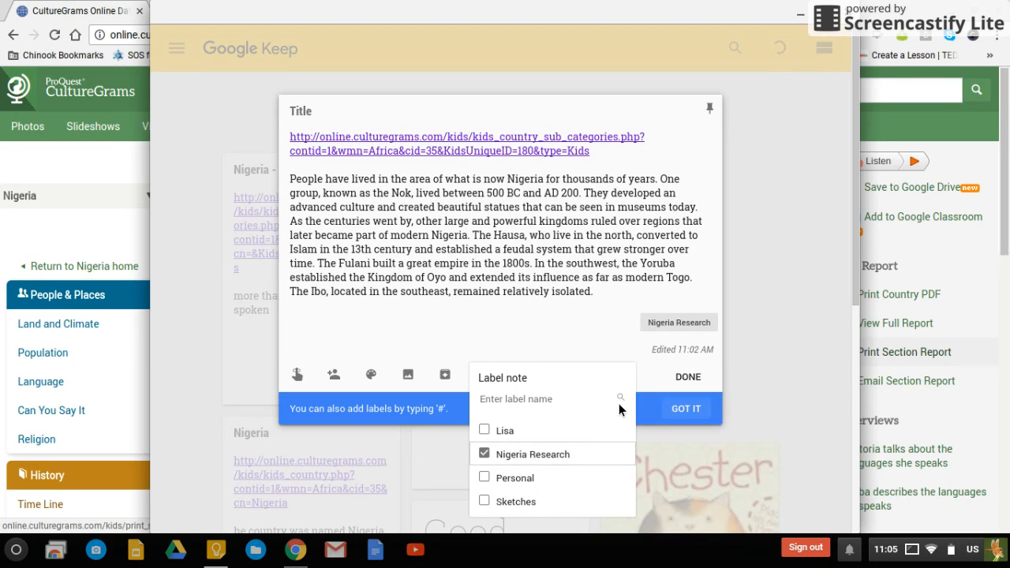
{"action": "left_click", "coordinate": [684, 376]}
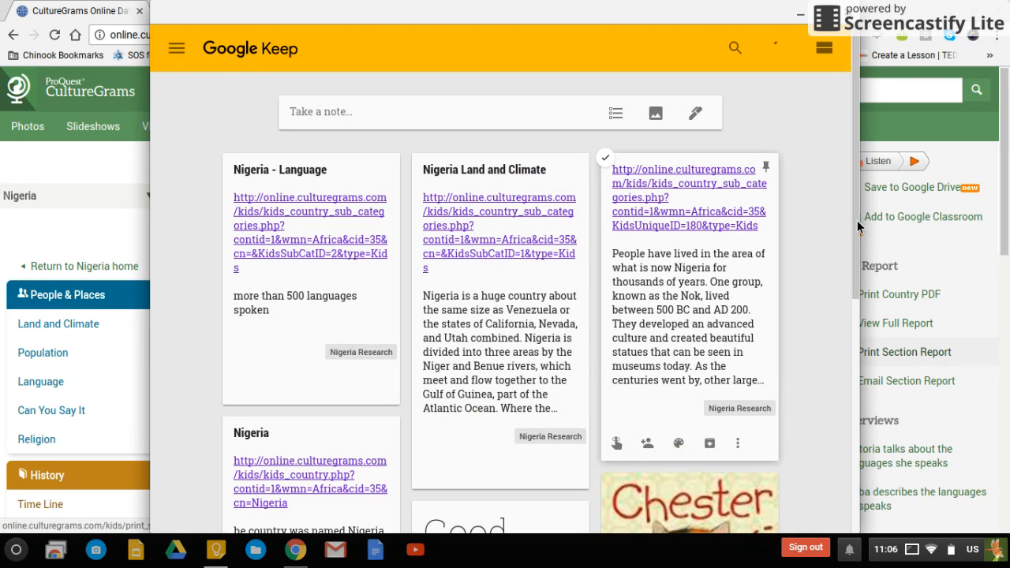
Apply the "Nigeria Research" label to the note titled "Nigeria"
{"action": "left_click_drag", "start_coordinate": [855, 208], "coordinate": [866, 359]}
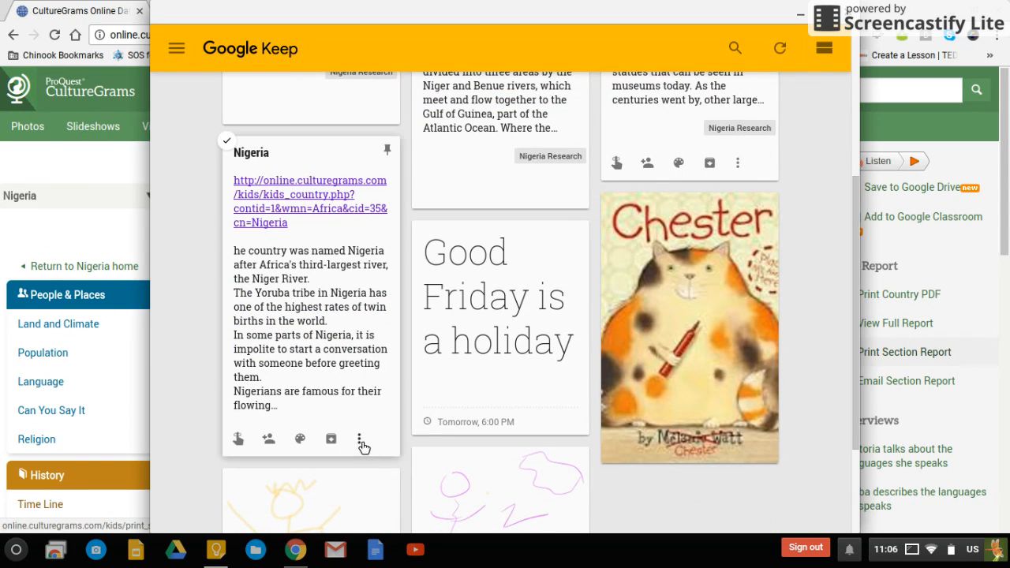
{"action": "left_click", "coordinate": [359, 438]}
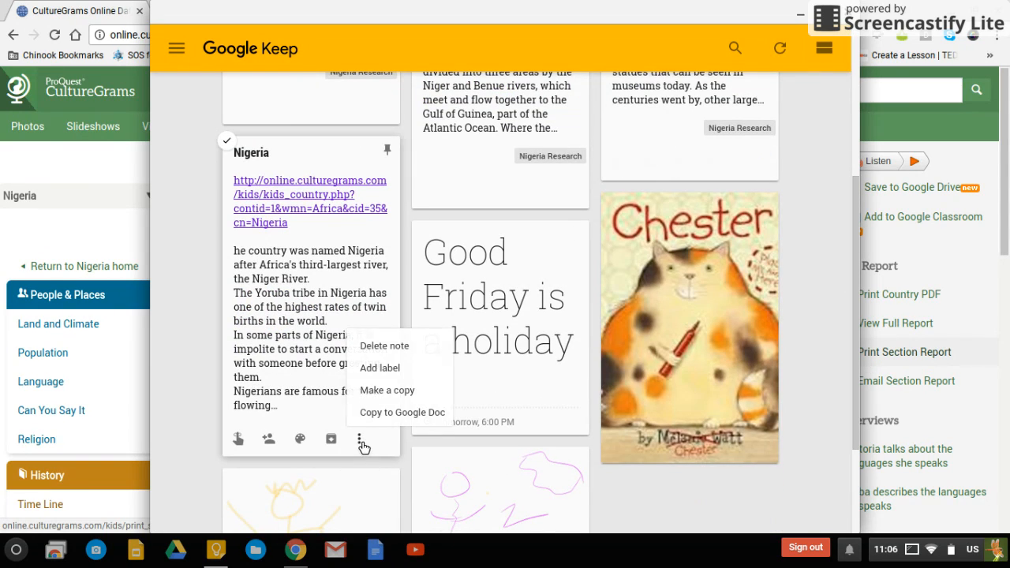
{"action": "left_click", "coordinate": [386, 368]}
{"action": "left_click", "coordinate": [371, 369]}
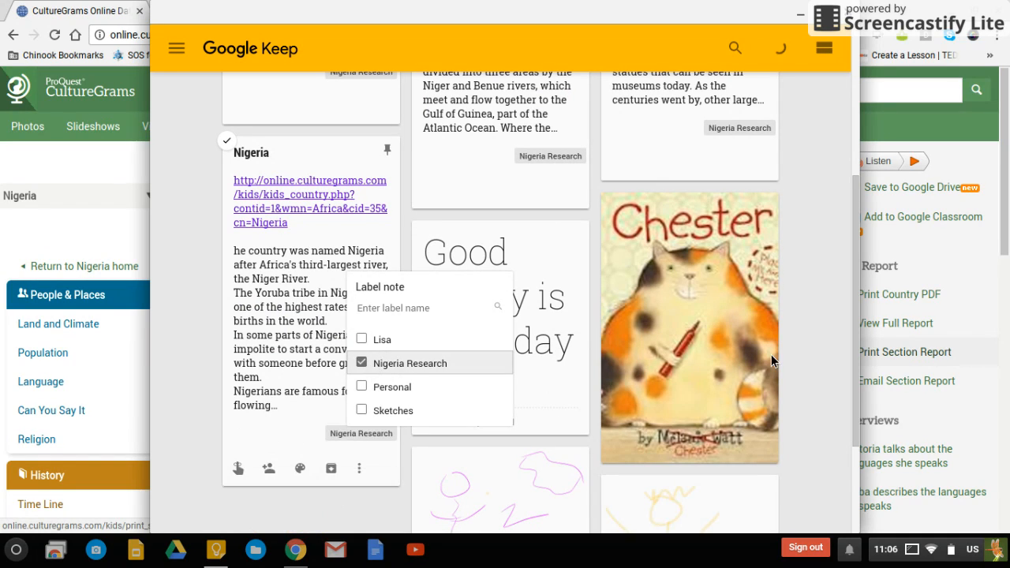
{"action": "left_click", "coordinate": [823, 333]}
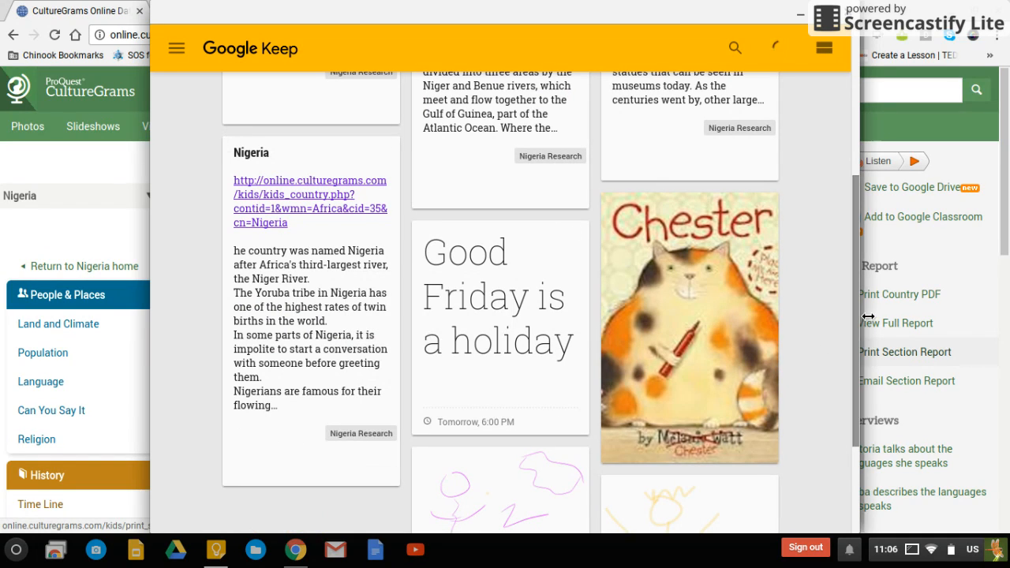
Show only the notes that carry the "Nigeria Research" label
{"action": "left_click_drag", "start_coordinate": [858, 309], "coordinate": [851, 148]}
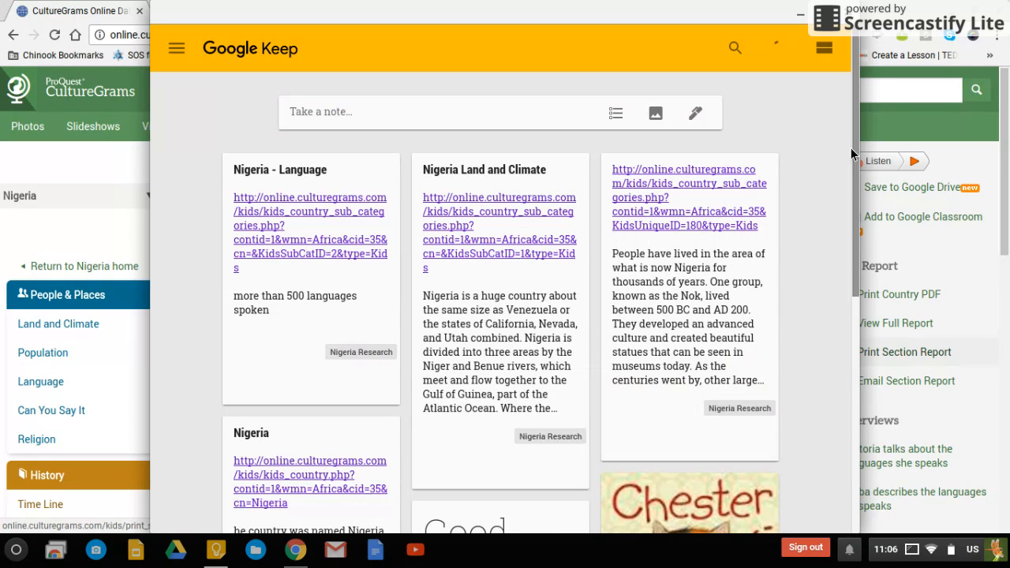
{"action": "left_click", "coordinate": [177, 49]}
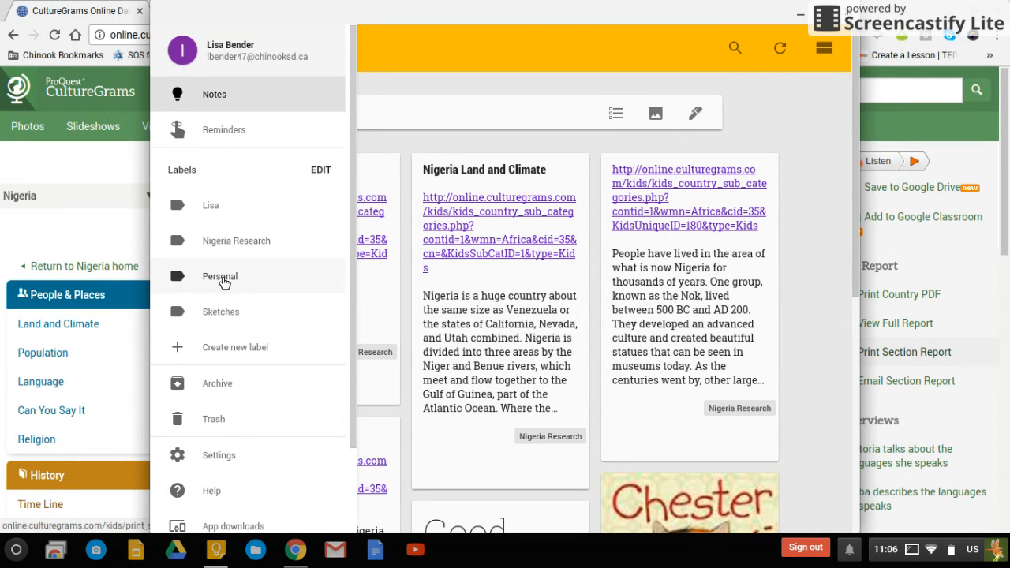
{"action": "left_click", "coordinate": [241, 251]}
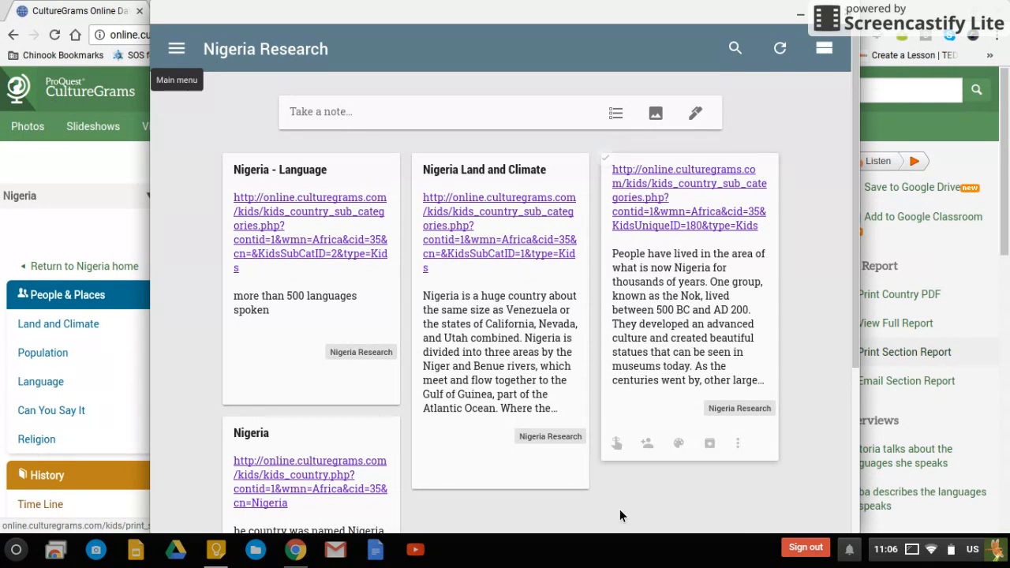
Share the untitled note about Nigeria's early peoples with a collaborator by their suggested e-mail address, save and close the note
{"action": "left_click", "coordinate": [654, 451]}
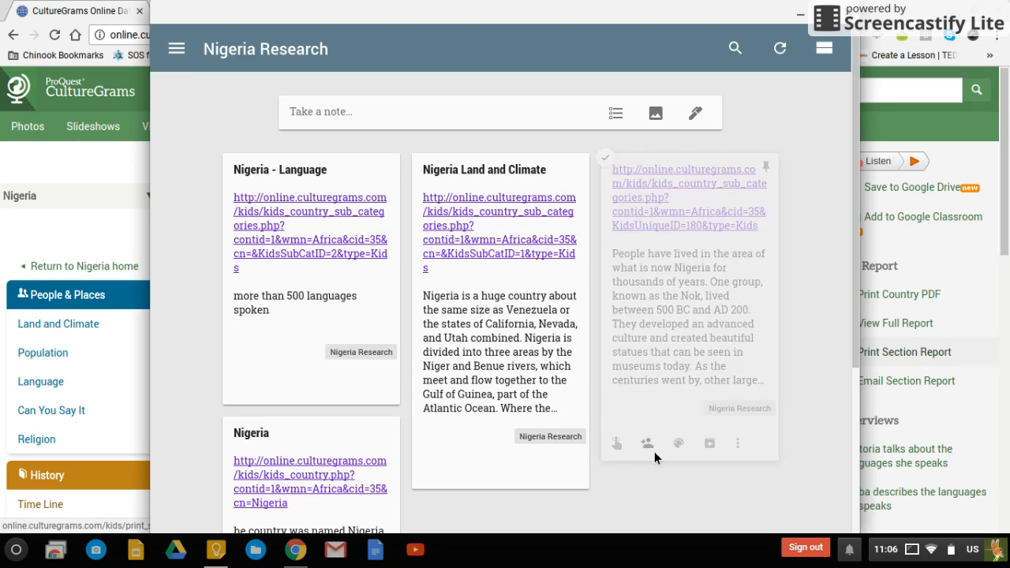
{"action": "type", "text": "ch"}
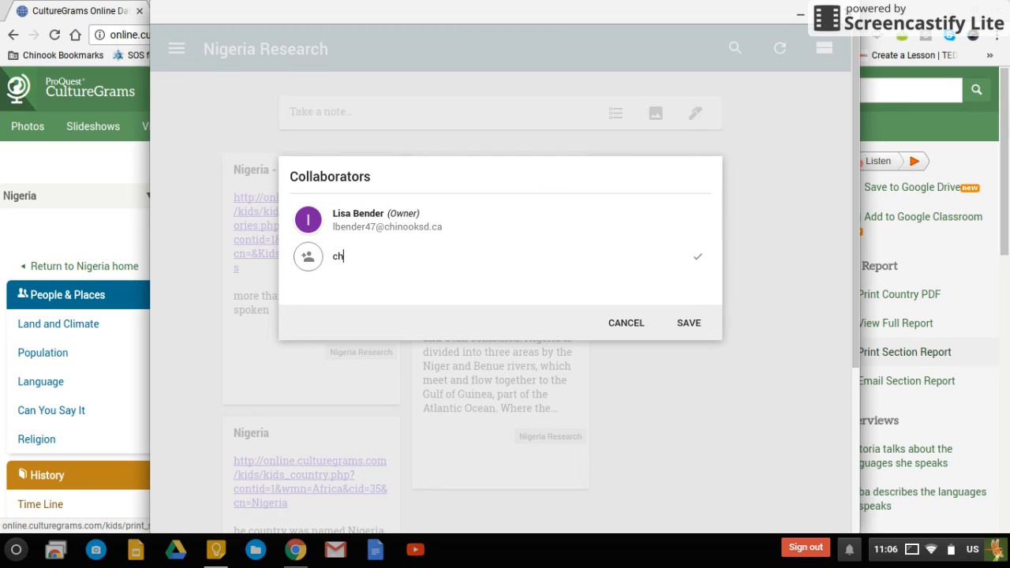
{"action": "type", "text": "ristie"}
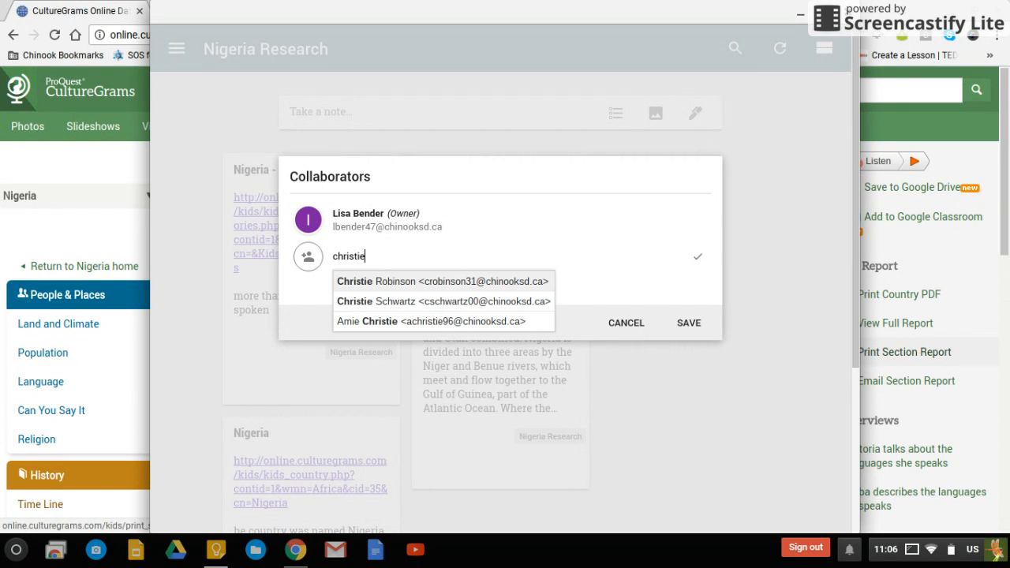
{"action": "left_click", "coordinate": [383, 285]}
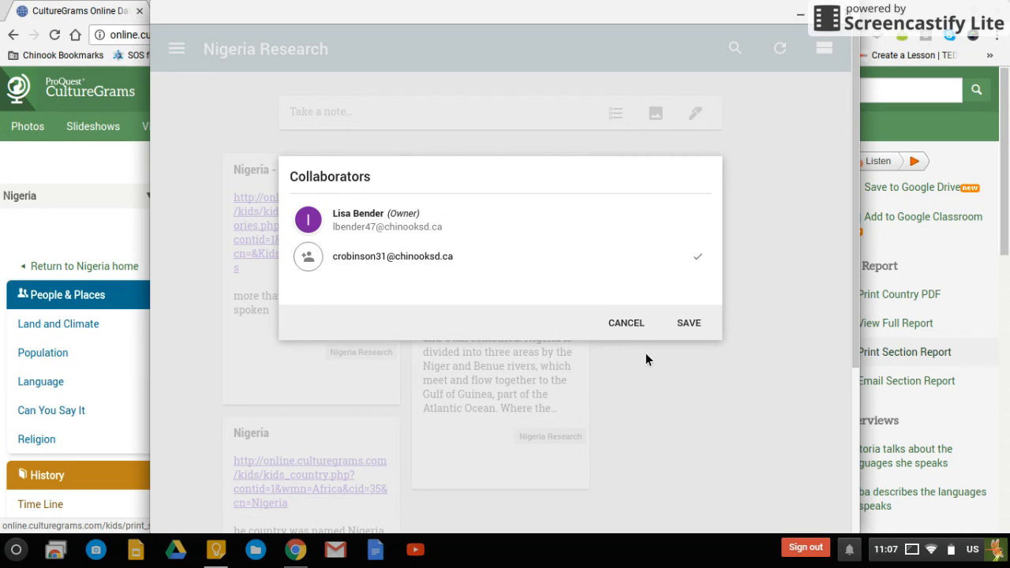
{"action": "left_click", "coordinate": [684, 330]}
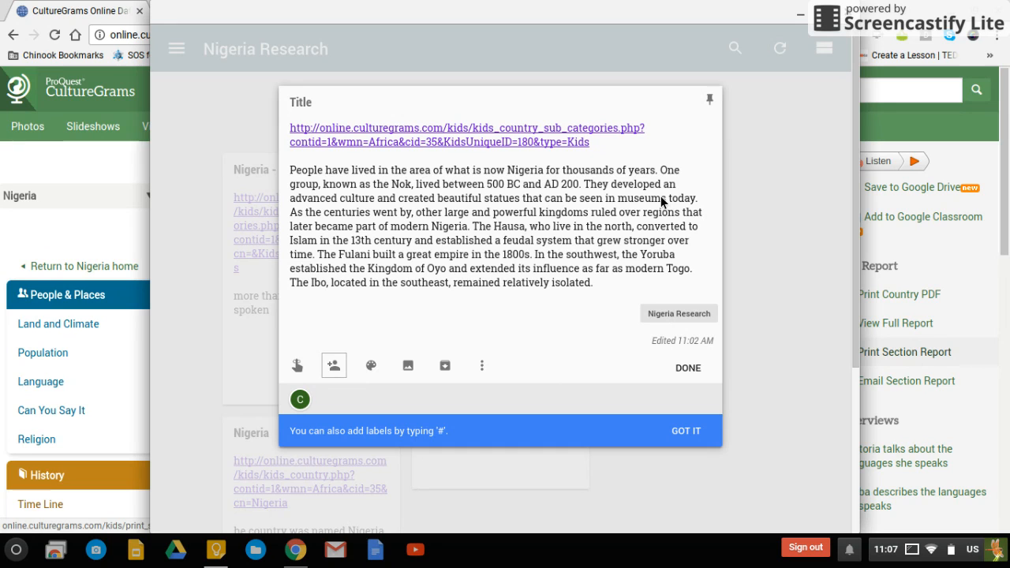
{"action": "left_click", "coordinate": [765, 298]}
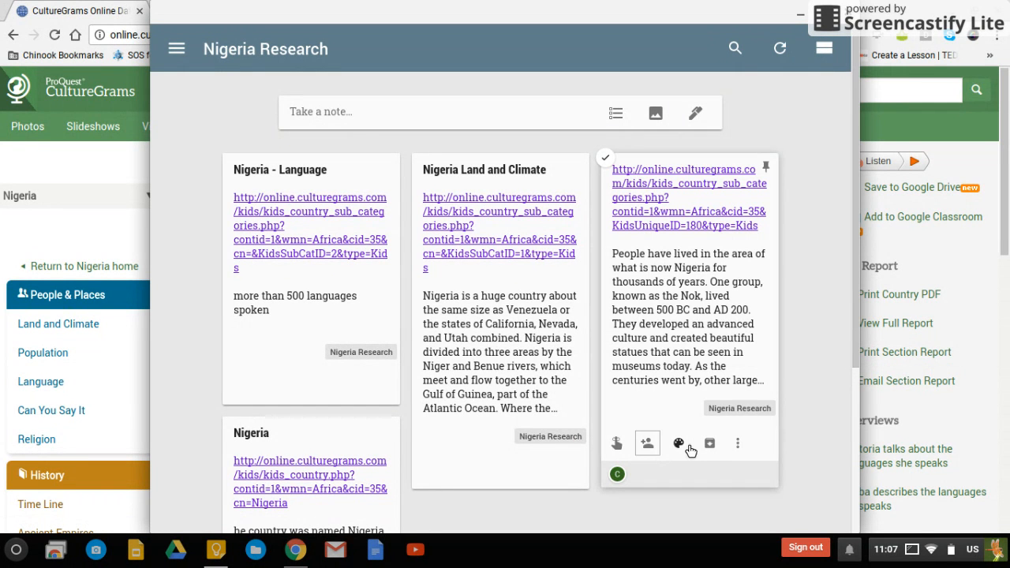
Set the background colour of the shared note about Nigeria's early peoples to blue
{"action": "mouse_move", "coordinate": [680, 444]}
{"action": "left_click", "coordinate": [706, 415]}
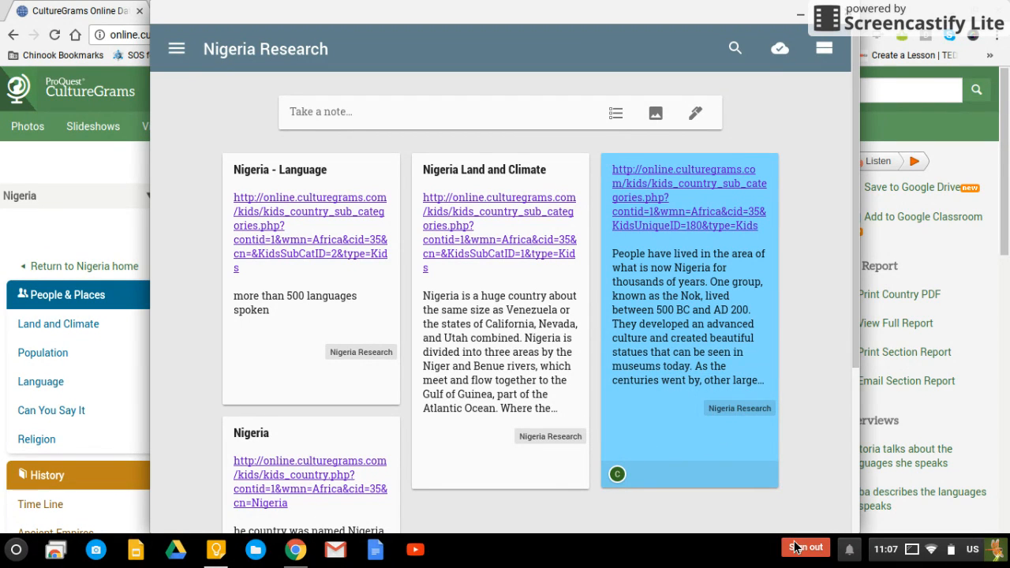
{"action": "mouse_move", "coordinate": [641, 345]}
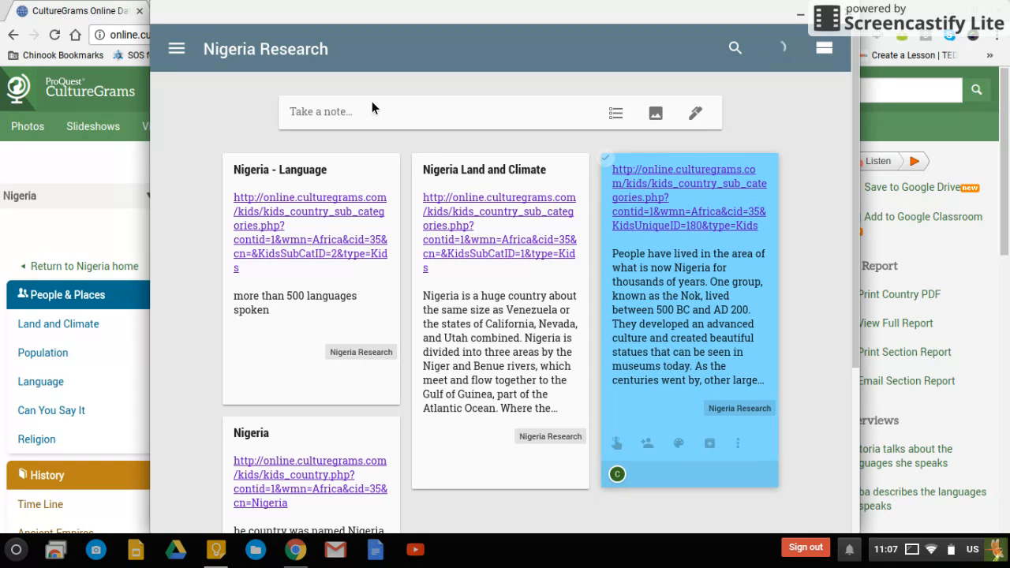
Show all notes instead of only the "Nigeria Research" ones and look through the whole collection
{"action": "left_click", "coordinate": [179, 48]}
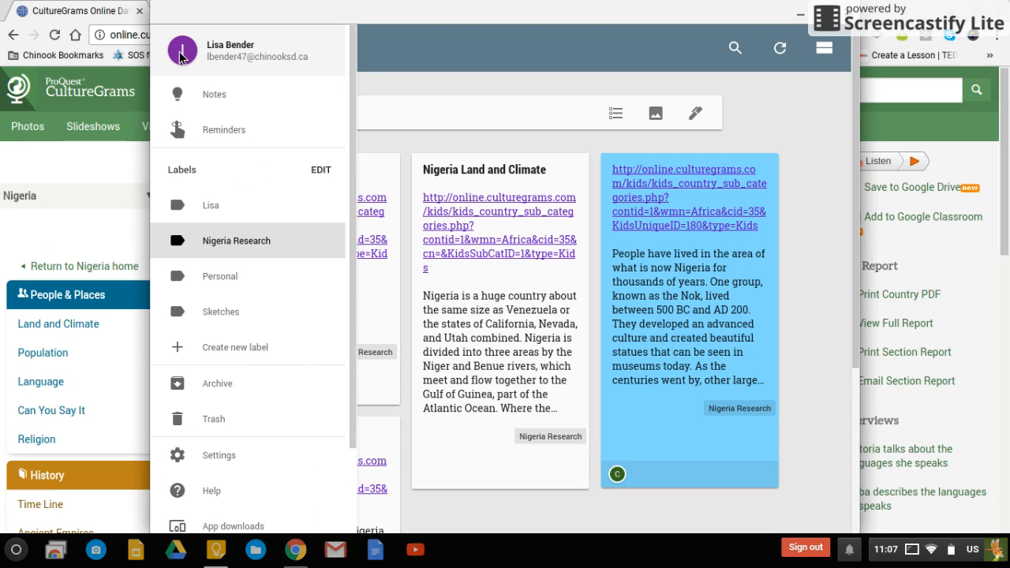
{"action": "left_click", "coordinate": [200, 101]}
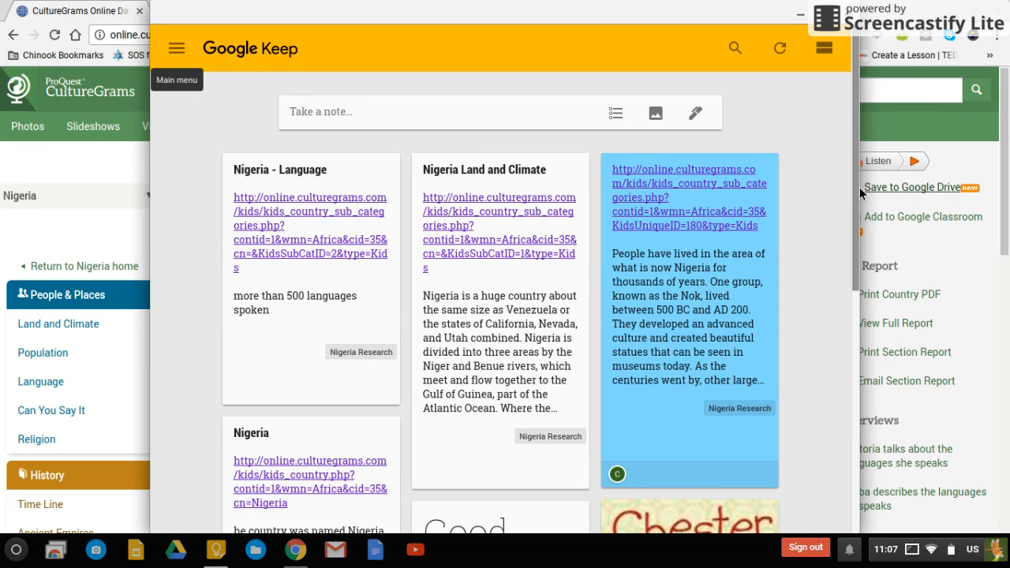
{"action": "left_click_drag", "start_coordinate": [859, 194], "coordinate": [861, 365]}
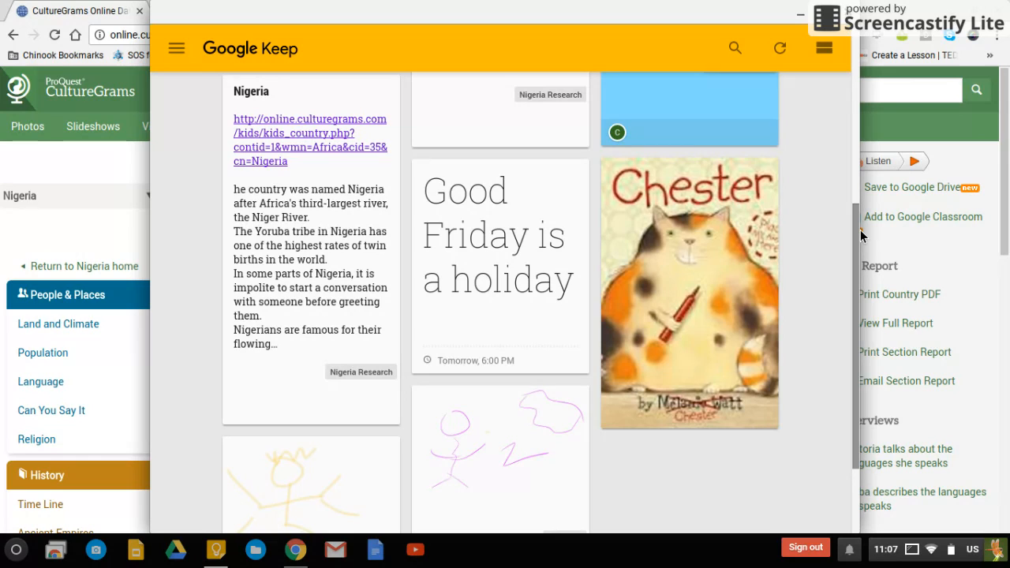
{"action": "scroll", "coordinate": [861, 244], "scroll_direction": "down", "scroll_amount": 3}
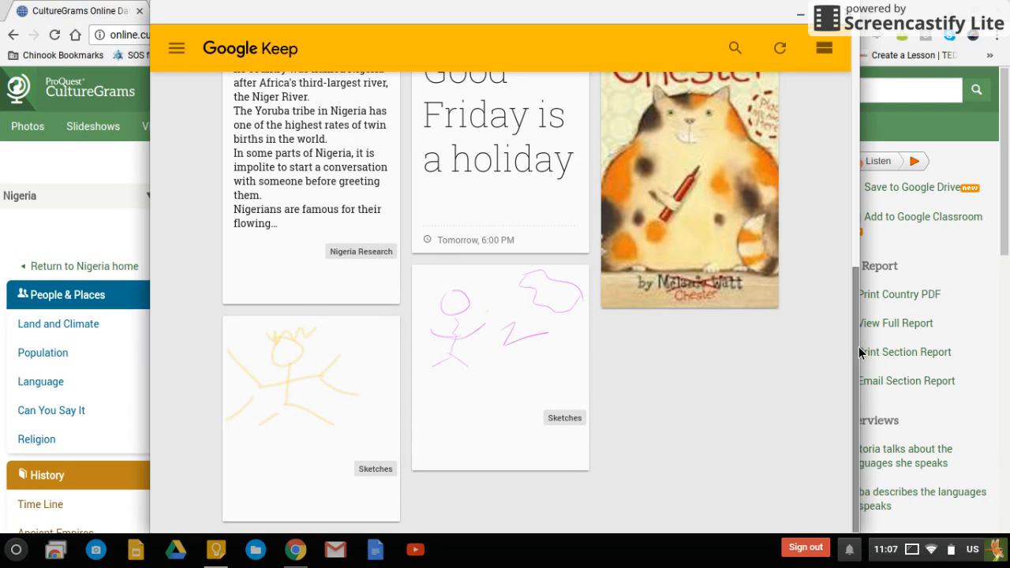
{"action": "left_click_drag", "start_coordinate": [857, 346], "coordinate": [835, 110]}
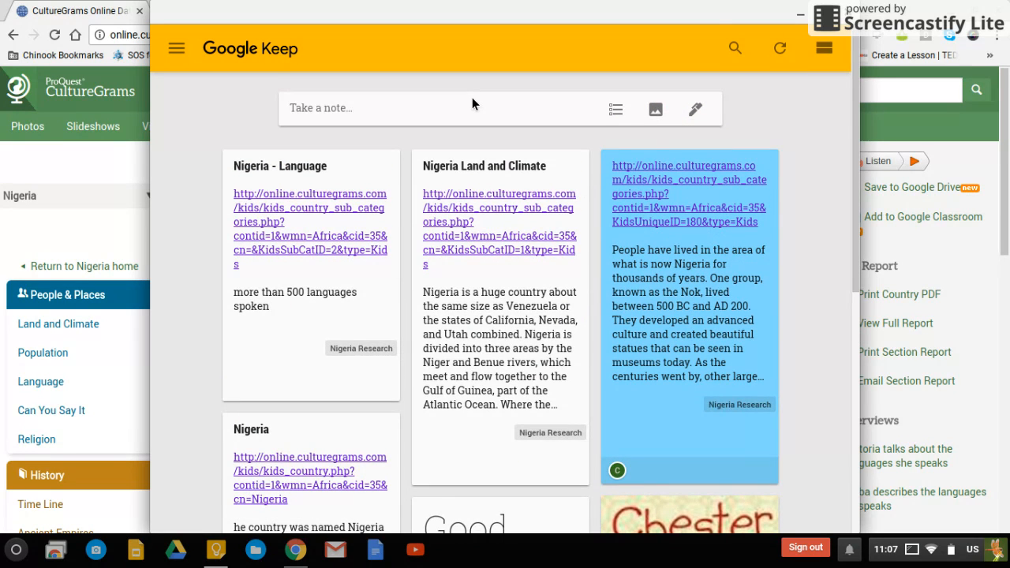
Create a note titled "My Note" reading "I am taking this note to remind myself of all the great work the students have done...."
{"action": "left_click", "coordinate": [376, 115]}
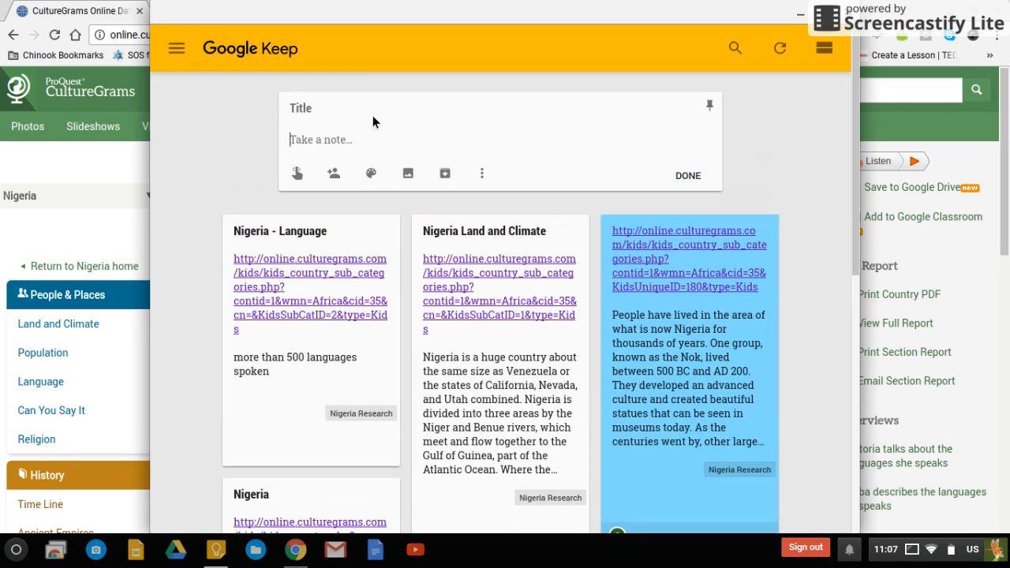
{"action": "left_click", "coordinate": [311, 112]}
{"action": "type", "text": "My Noe"}
{"action": "key", "text": "BackSpace"}
{"action": "type", "text": "te"}
{"action": "left_click", "coordinate": [299, 140]}
{"action": "type", "text": "I am taking this note to remind myself of all the great work o"}
{"action": "key", "text": "BackSpace"}
{"action": "type", "text": "the students have done...."}
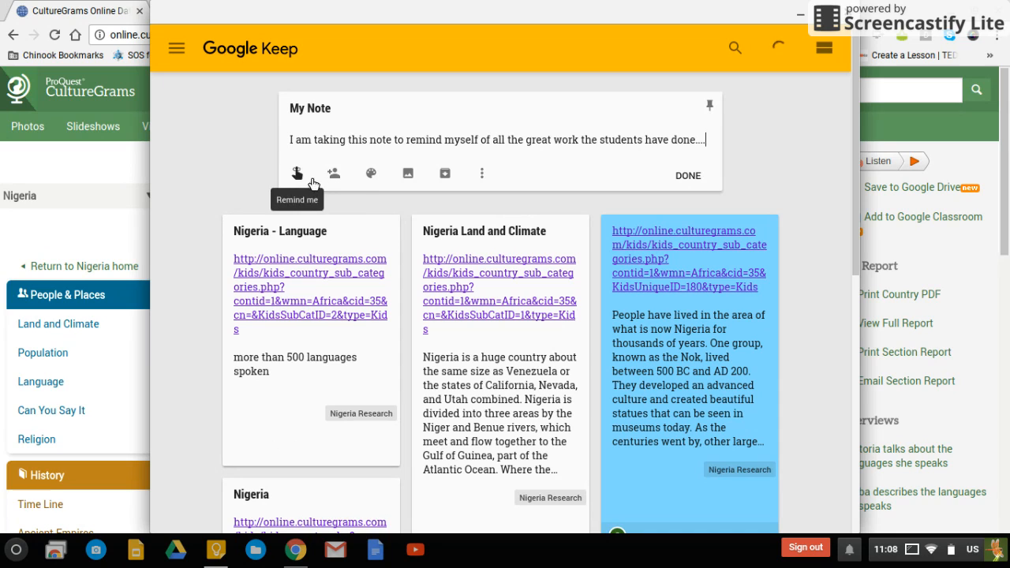
Add the image "bug in a vacuum.jpg" from the Cabri folder in Google Drive to "My Note" and close the note
{"action": "left_click", "coordinate": [409, 175]}
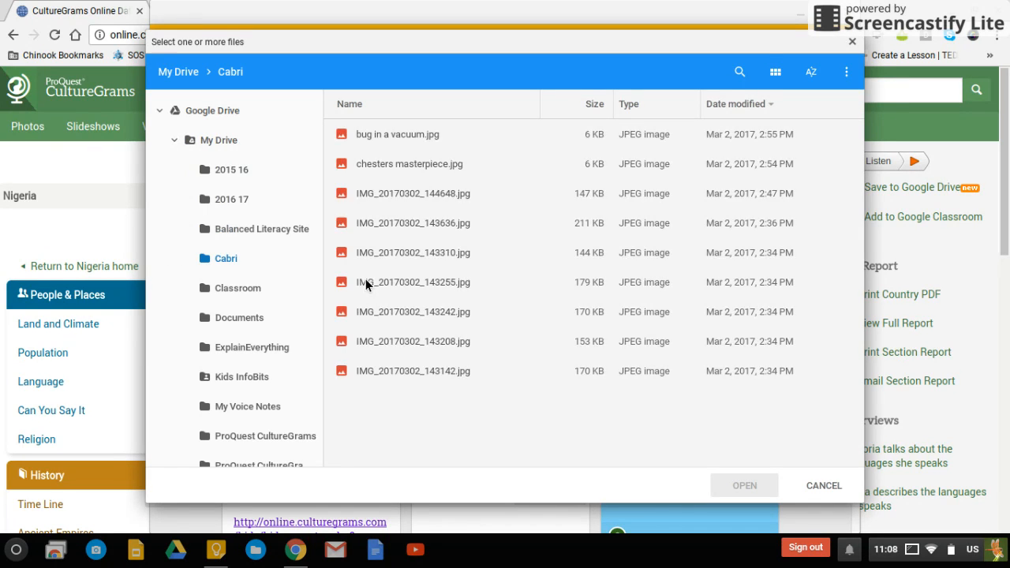
{"action": "left_click", "coordinate": [401, 137]}
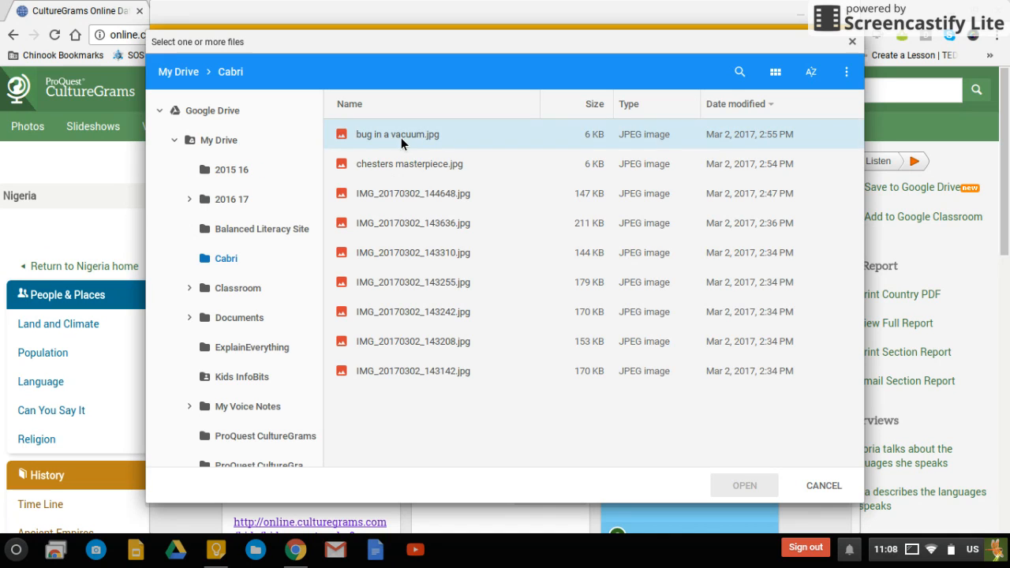
{"action": "left_click", "coordinate": [759, 488]}
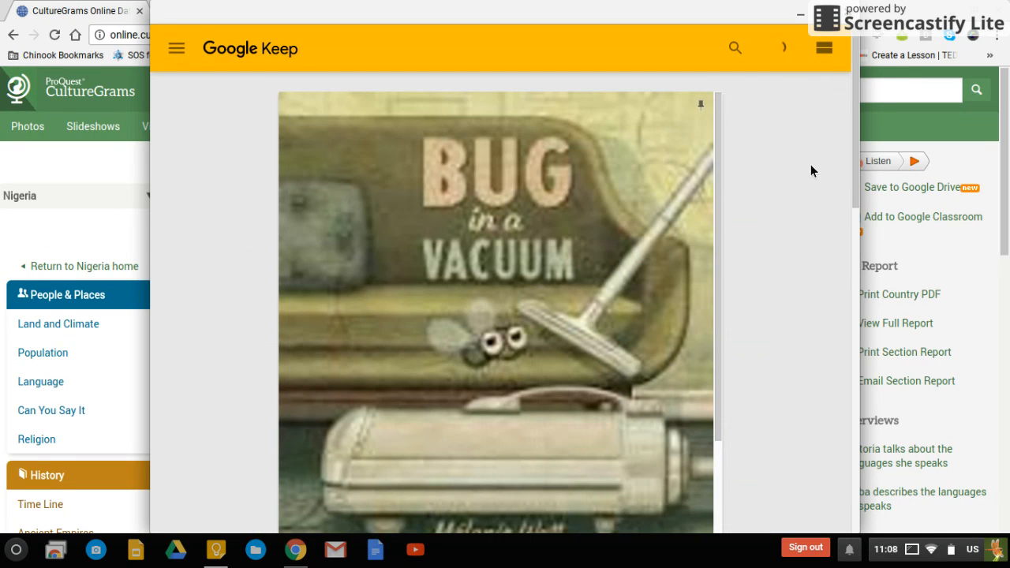
{"action": "left_click_drag", "start_coordinate": [721, 180], "coordinate": [733, 361]}
{"action": "left_click_drag", "start_coordinate": [859, 224], "coordinate": [862, 288]}
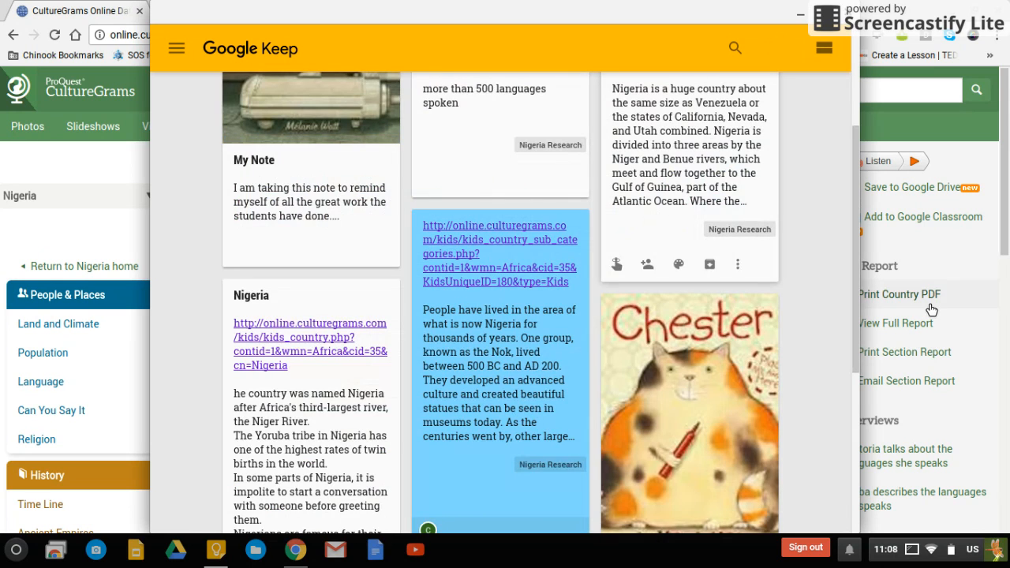
Create a drawing note with a freehand black pen scribble and two long leg-like strokes below it, and return to the note
{"action": "left_click_drag", "start_coordinate": [853, 191], "coordinate": [854, 69]}
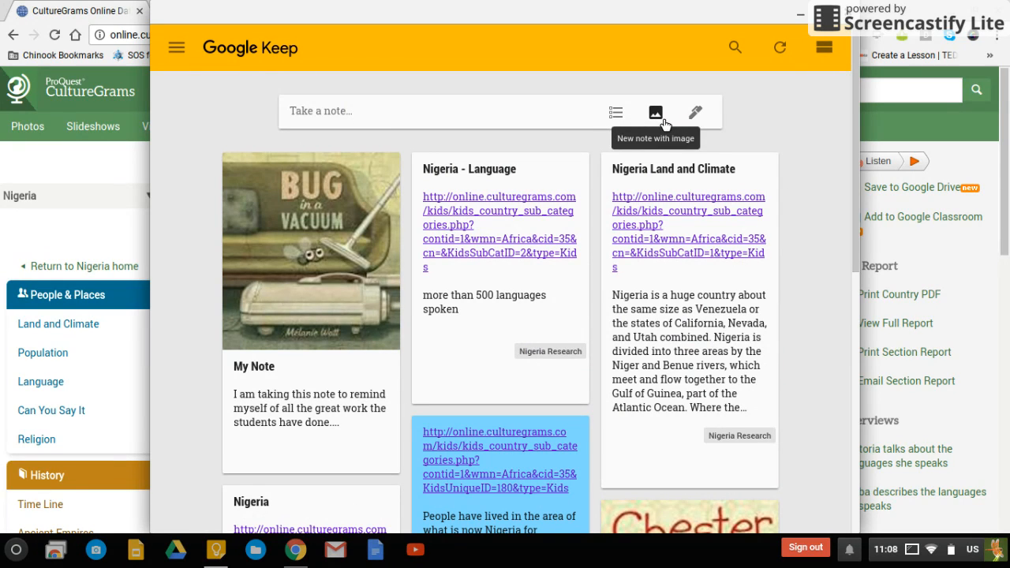
{"action": "left_click", "coordinate": [706, 123]}
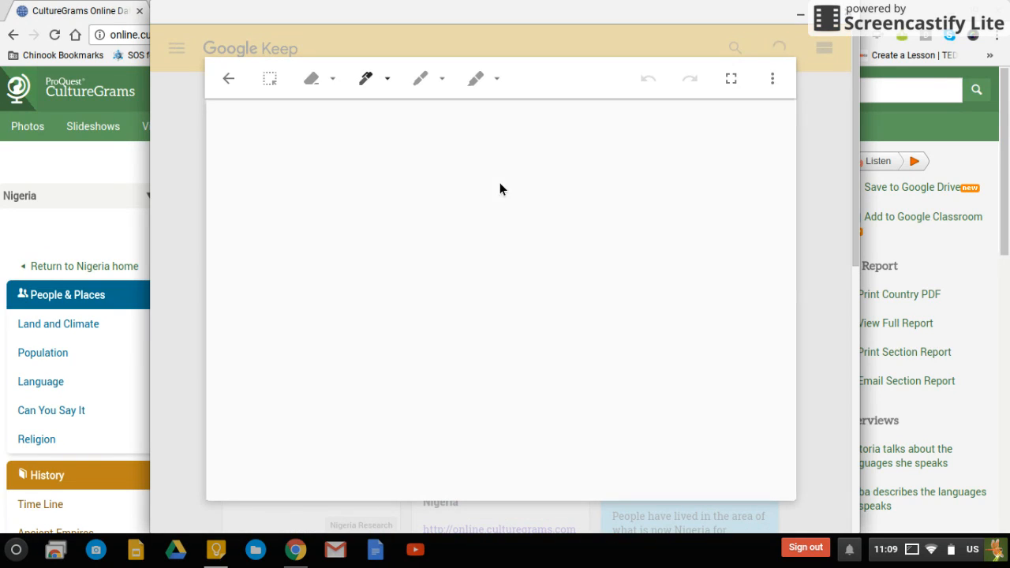
{"action": "left_click", "coordinate": [306, 199]}
{"action": "mouse_move", "coordinate": [322, 170]}
{"action": "left_mouse_down"}
{"action": "mouse_move", "coordinate": [347, 221]}
{"action": "mouse_move", "coordinate": [496, 221]}
{"action": "mouse_move", "coordinate": [514, 212]}
{"action": "mouse_move", "coordinate": [365, 181]}
{"action": "mouse_move", "coordinate": [372, 226]}
{"action": "mouse_move", "coordinate": [394, 241]}
{"action": "mouse_move", "coordinate": [335, 303]}
{"action": "mouse_move", "coordinate": [299, 379]}
{"action": "left_mouse_up"}
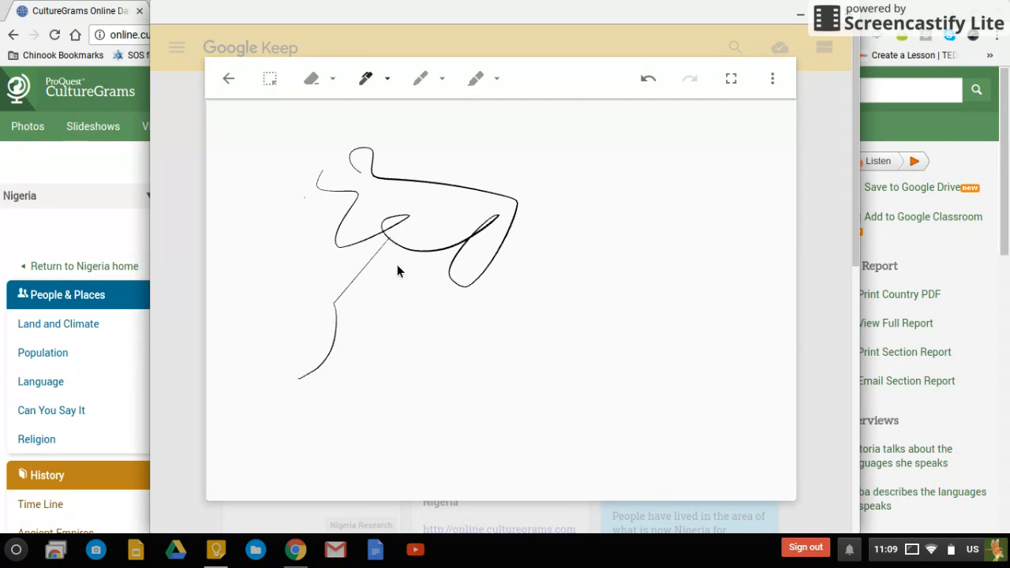
{"action": "mouse_move", "coordinate": [430, 248]}
{"action": "left_mouse_down"}
{"action": "mouse_move", "coordinate": [401, 344]}
{"action": "mouse_move", "coordinate": [421, 404]}
{"action": "left_mouse_up"}
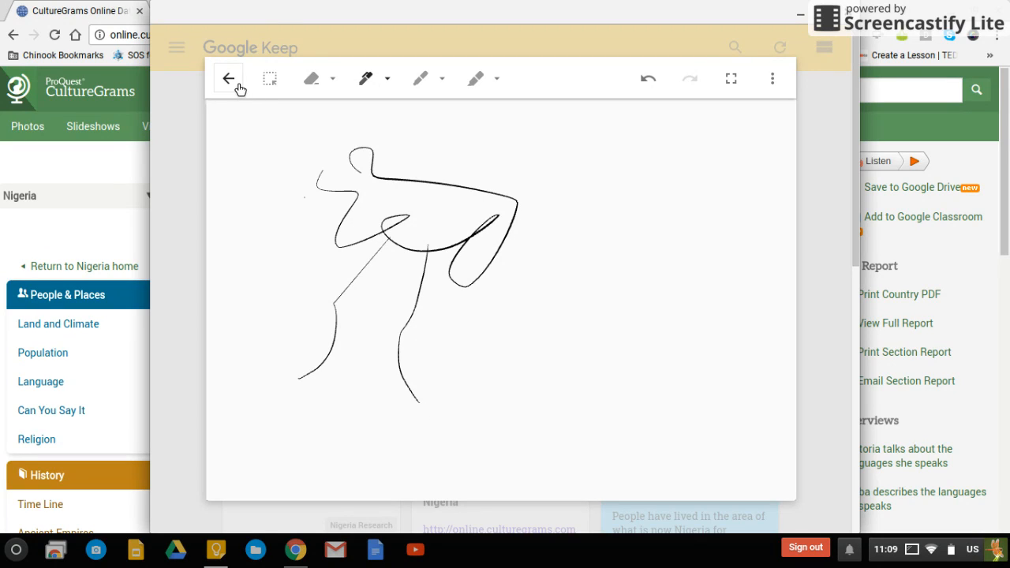
{"action": "left_click", "coordinate": [388, 83]}
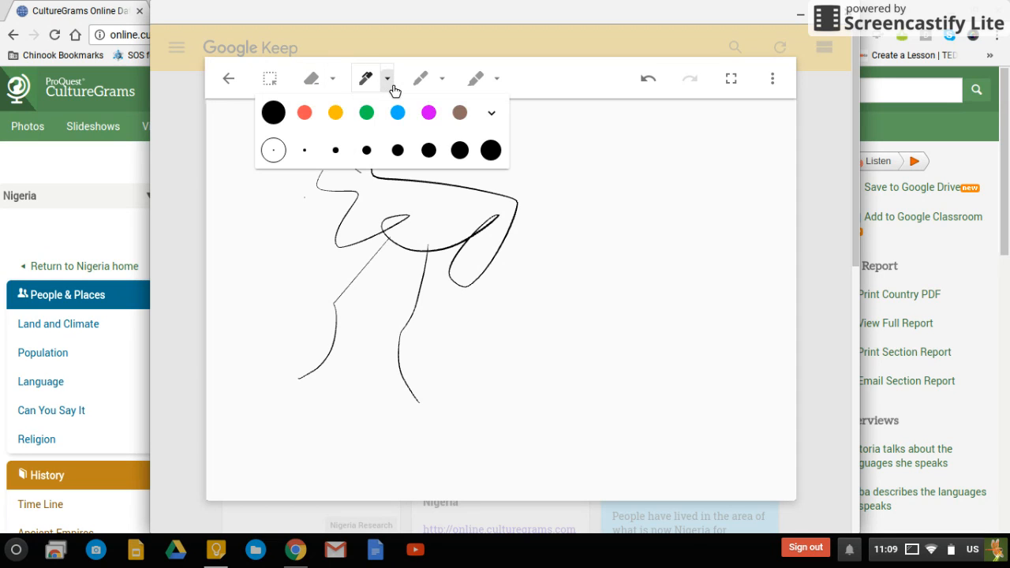
{"action": "left_click", "coordinate": [230, 81]}
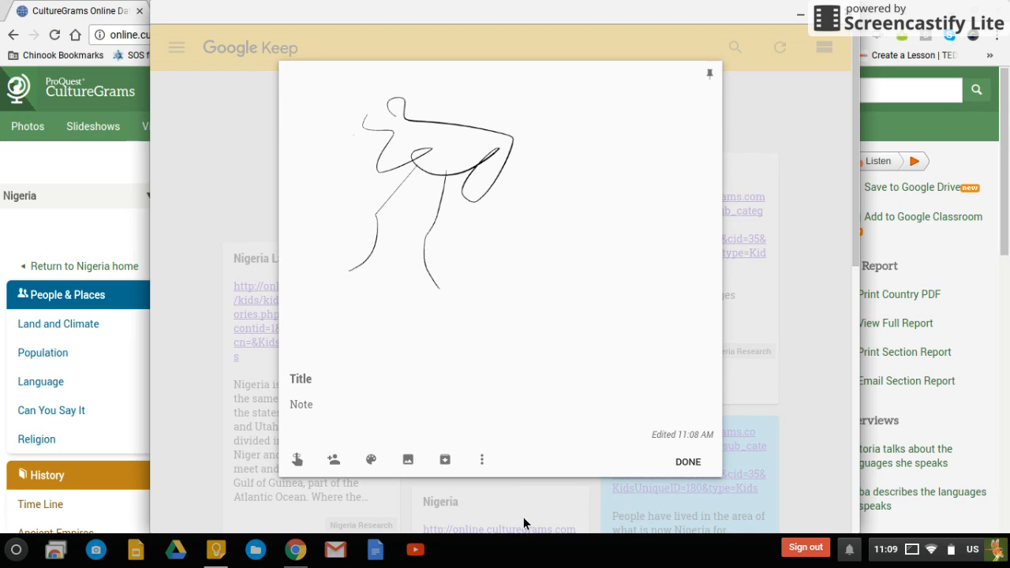
Try a blue background on the drawing note and set it back to white
{"action": "mouse_move", "coordinate": [370, 458]}
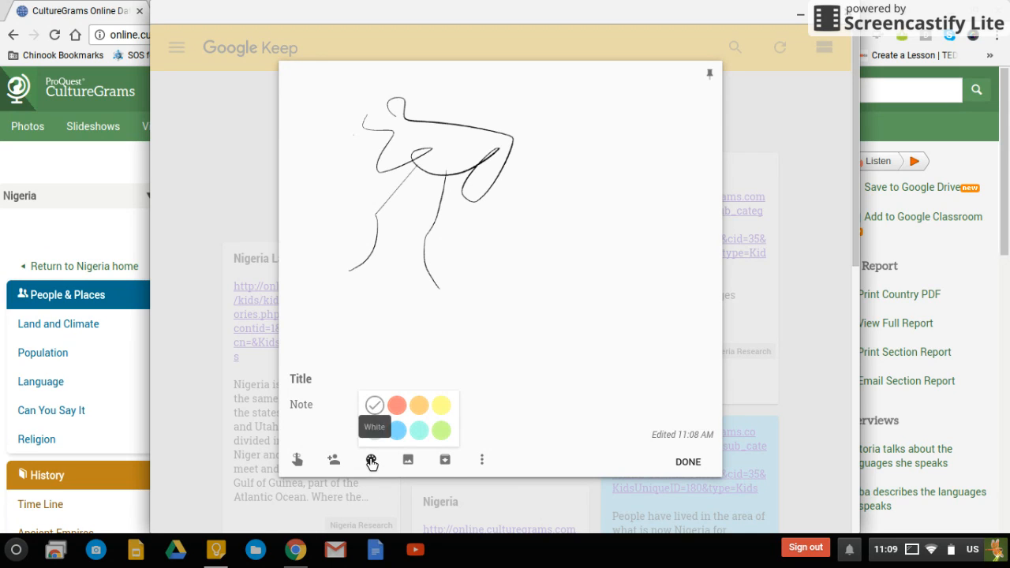
{"action": "left_click", "coordinate": [401, 433]}
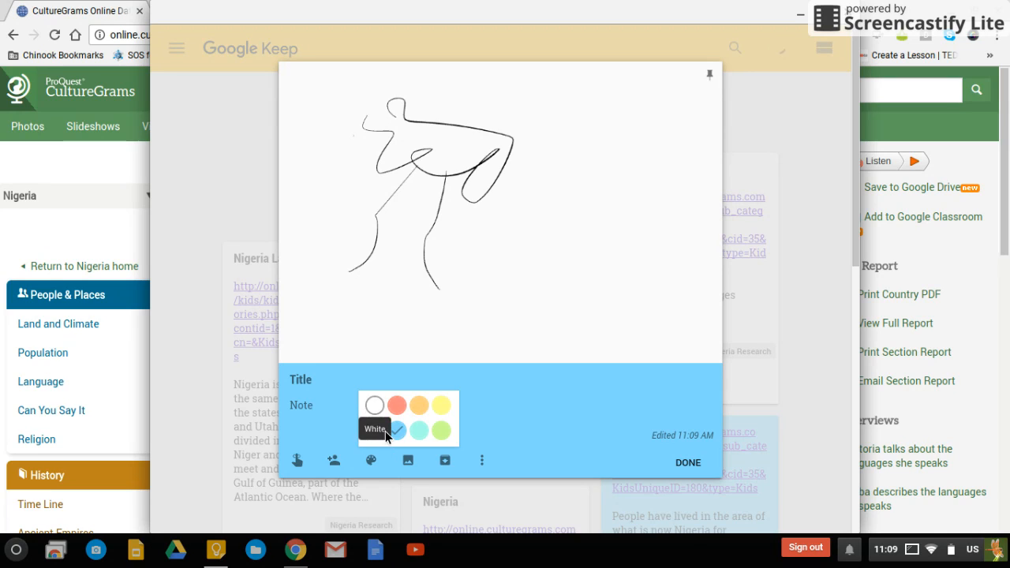
{"action": "left_click", "coordinate": [378, 408]}
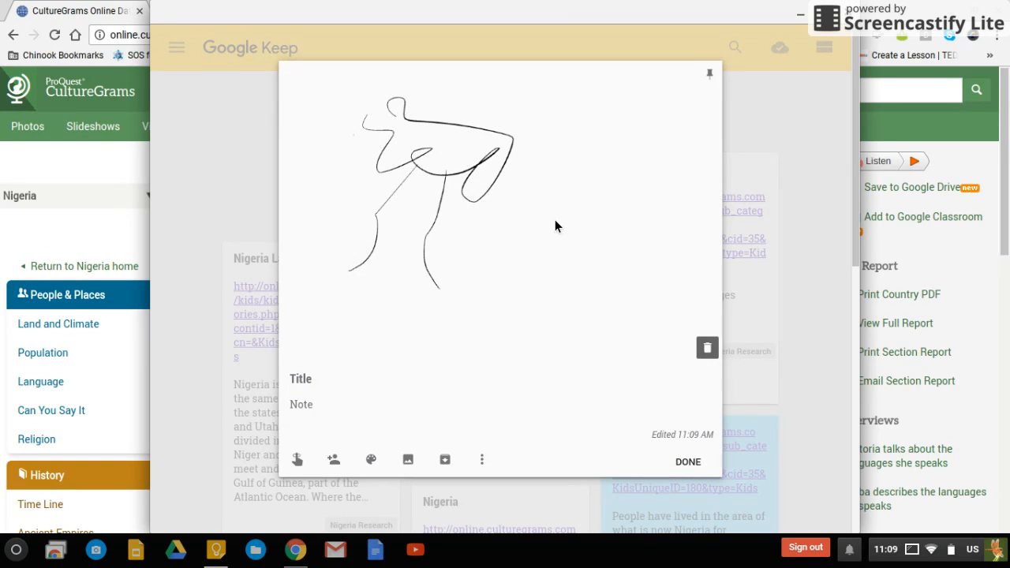
Reopen the drawing, download it as an image file, and close the drawing note
{"action": "left_click", "coordinate": [475, 213]}
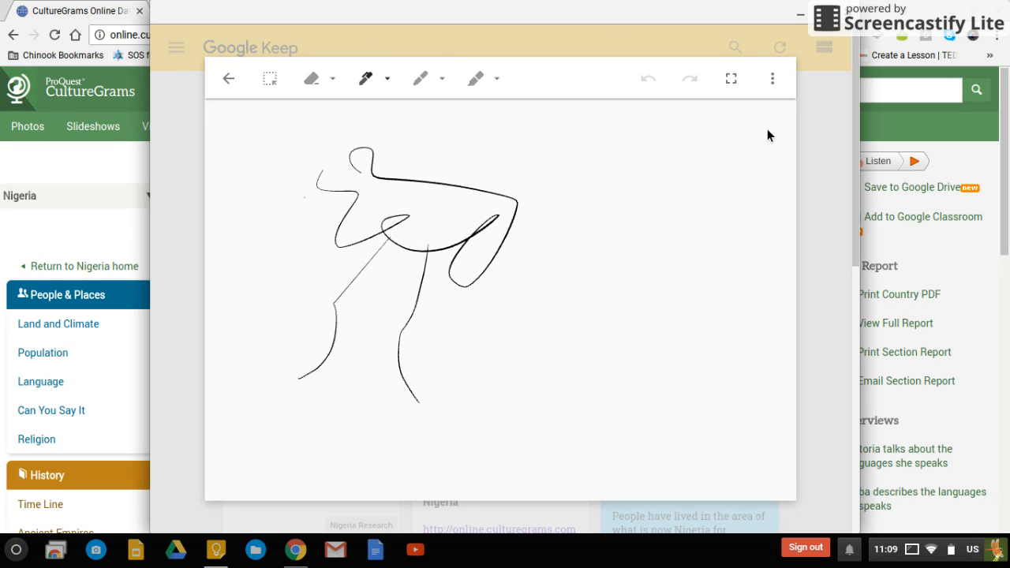
{"action": "left_click", "coordinate": [773, 80]}
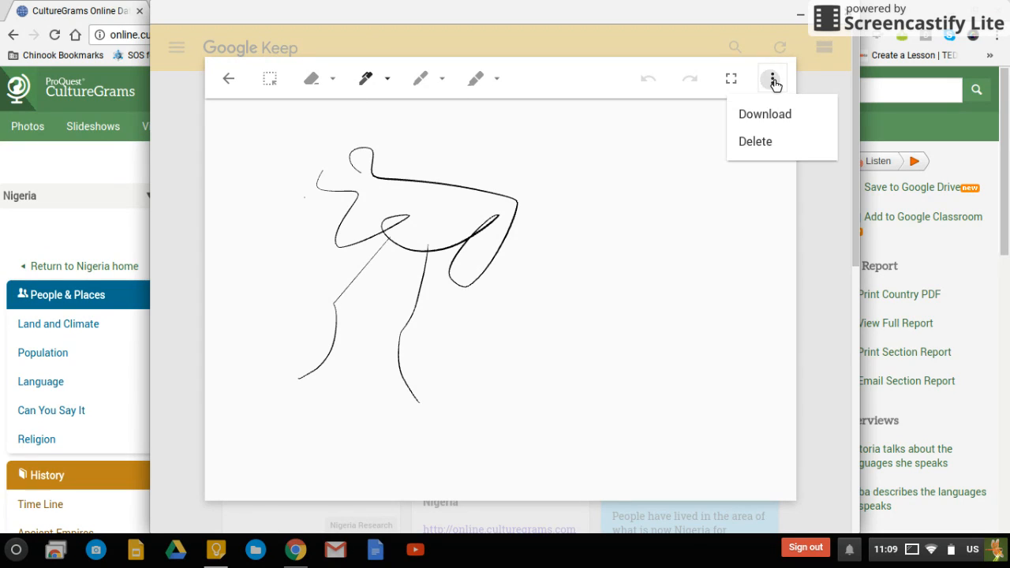
{"action": "left_click", "coordinate": [770, 116]}
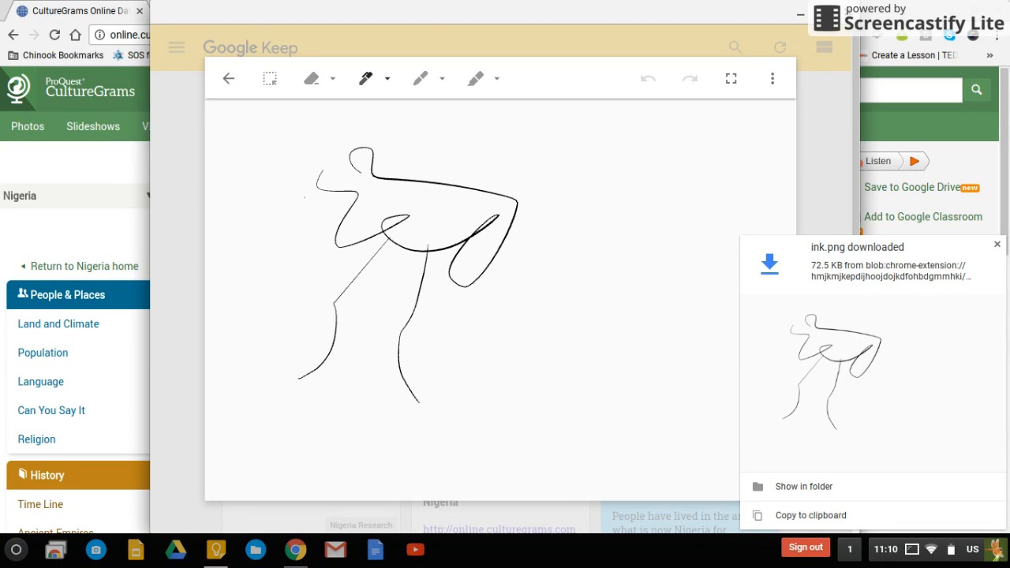
{"action": "left_click", "coordinate": [996, 247]}
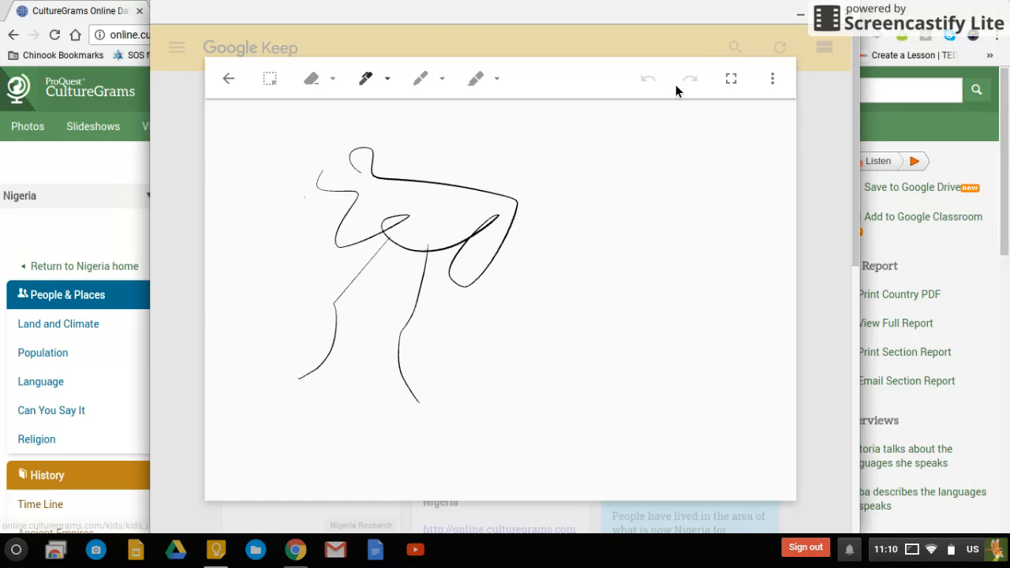
{"action": "left_click", "coordinate": [234, 79]}
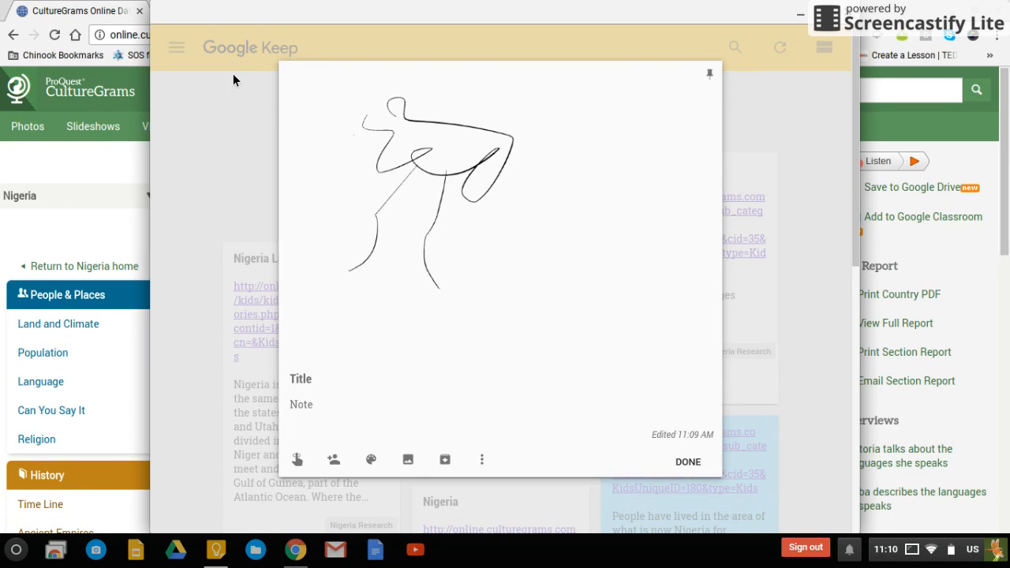
{"action": "left_click", "coordinate": [687, 462]}
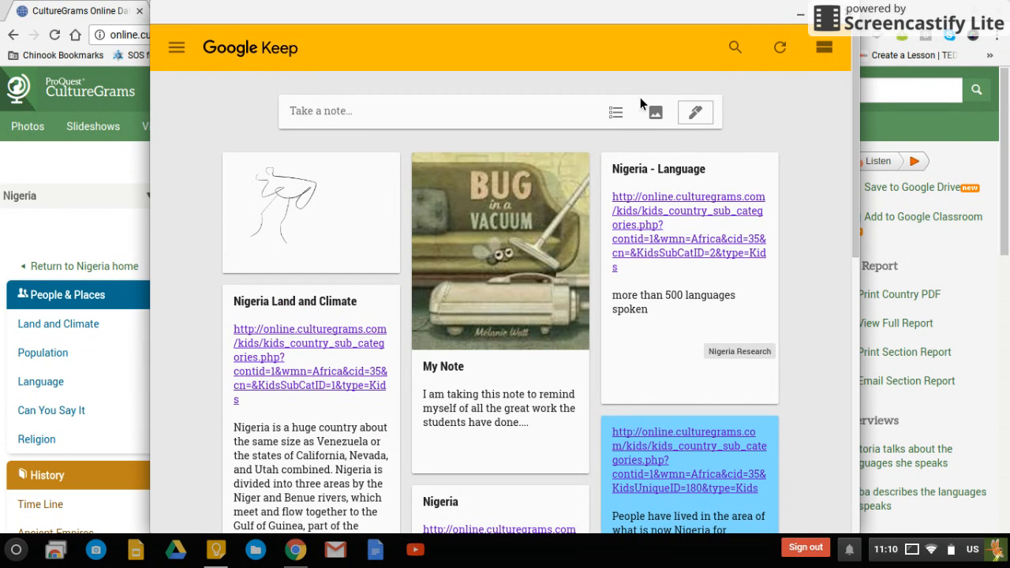
Start a new list note with the items "Read my book" and "Web of my book"
{"action": "left_click", "coordinate": [620, 115]}
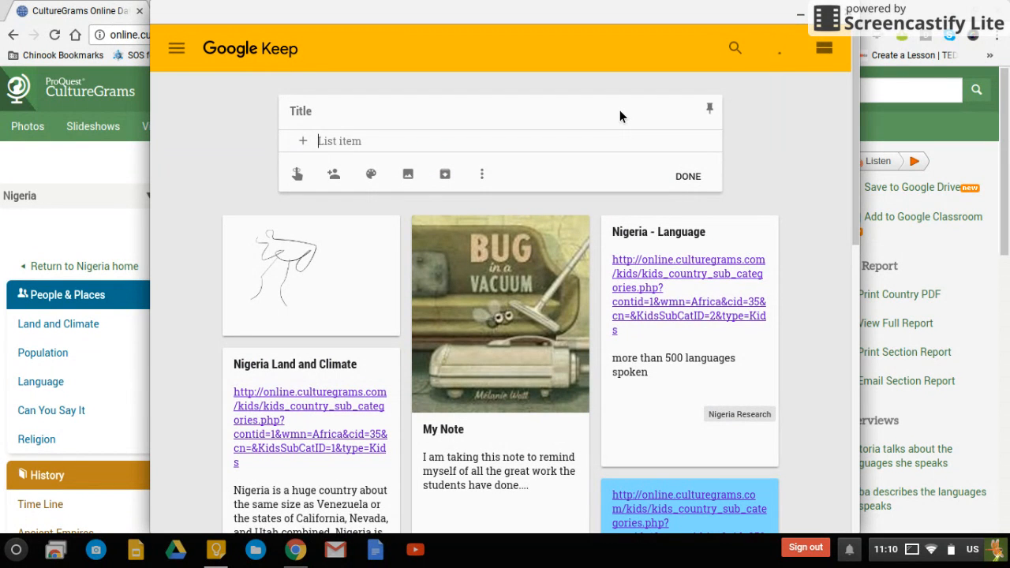
{"action": "type", "text": "Read"}
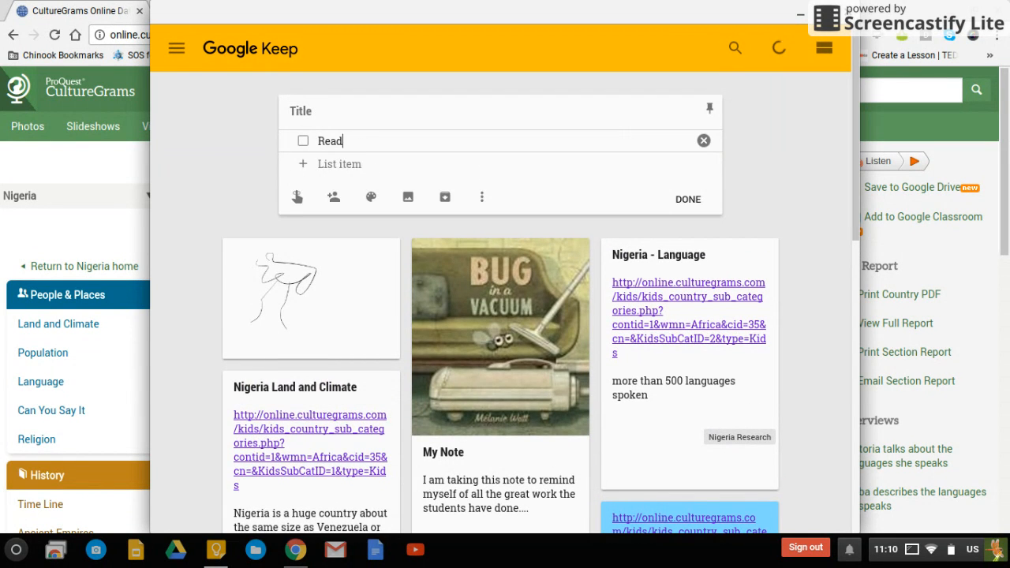
{"action": "type", "text": " my book"}
{"action": "key", "text": "Return"}
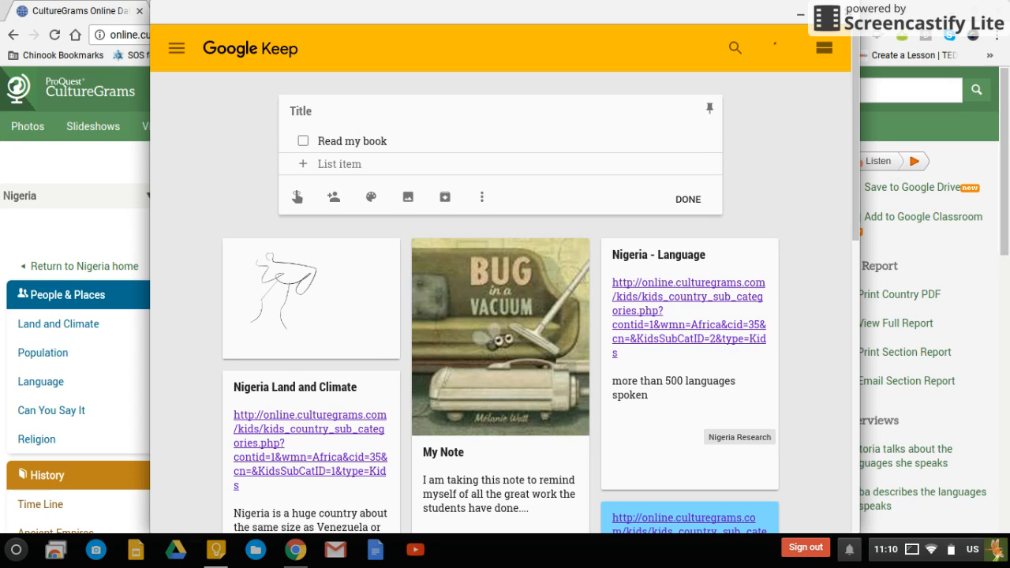
{"action": "type", "text": "Web of m"}
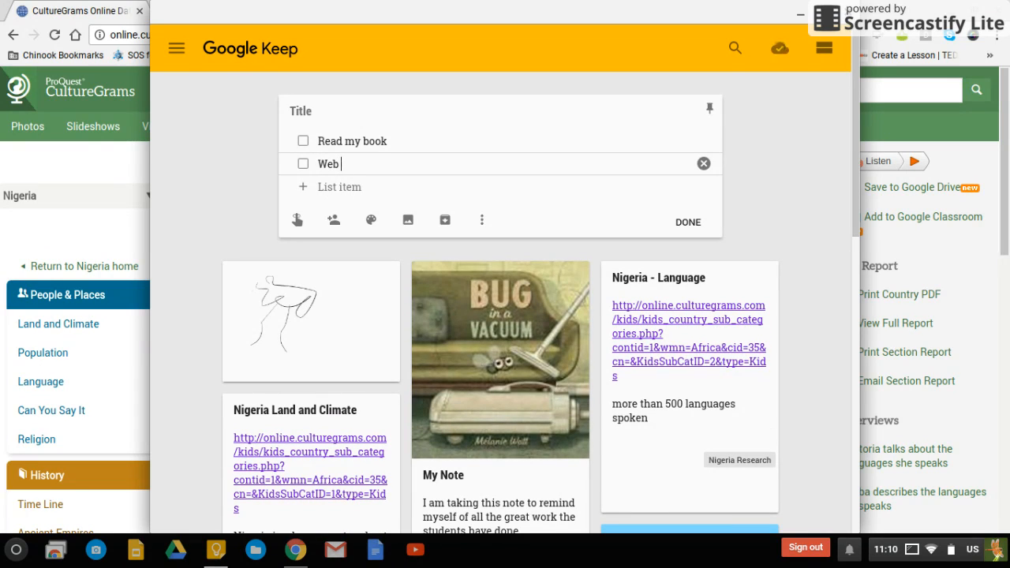
{"action": "type", "text": "y book"}
{"action": "key", "text": "Return"}
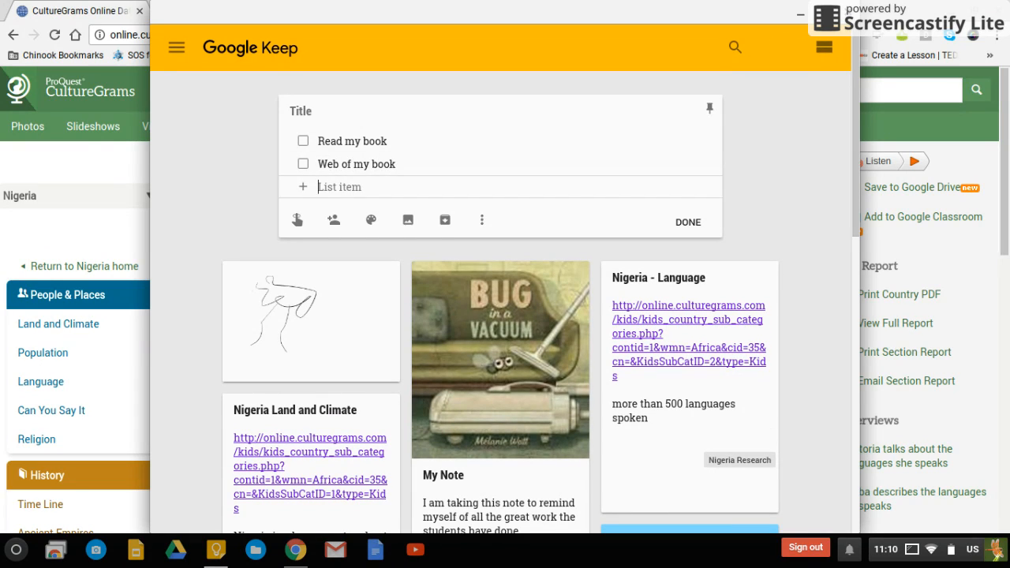
Add the list items "Book Trailer Storyboard", "Adobe Spark and complete book trailer" and "Hand it in to google classroom"
{"action": "type", "text": "Book Trailer Storyboard"}
{"action": "key", "text": "Return"}
{"action": "type", "text": "Adobe Spi"}
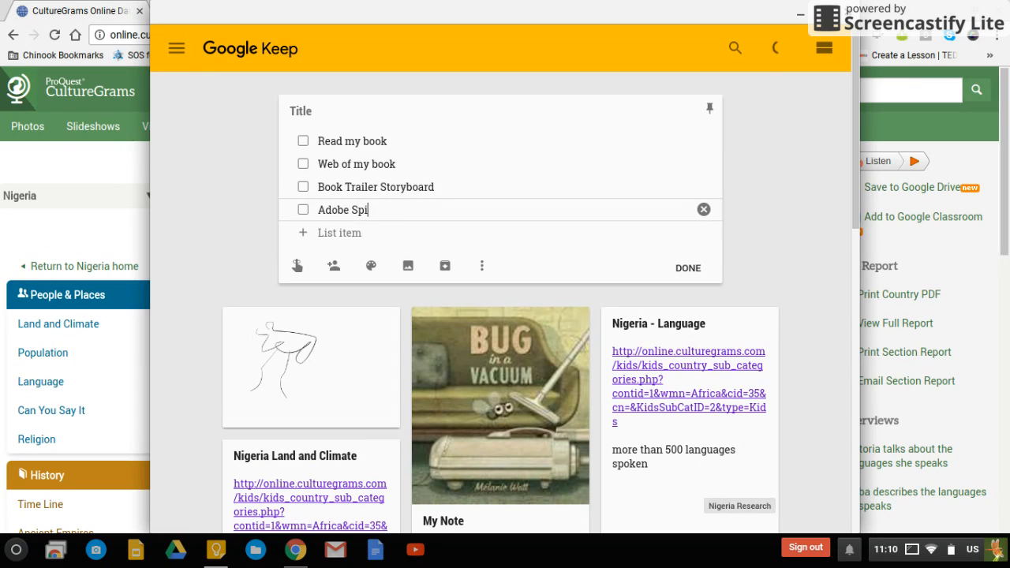
{"action": "type", "text": "rk nd"}
{"action": "key", "text": "BackSpace"}
{"action": "key", "text": "BackSpace"}
{"action": "type", "text": "and complete book trailer"}
{"action": "key", "text": "Return"}
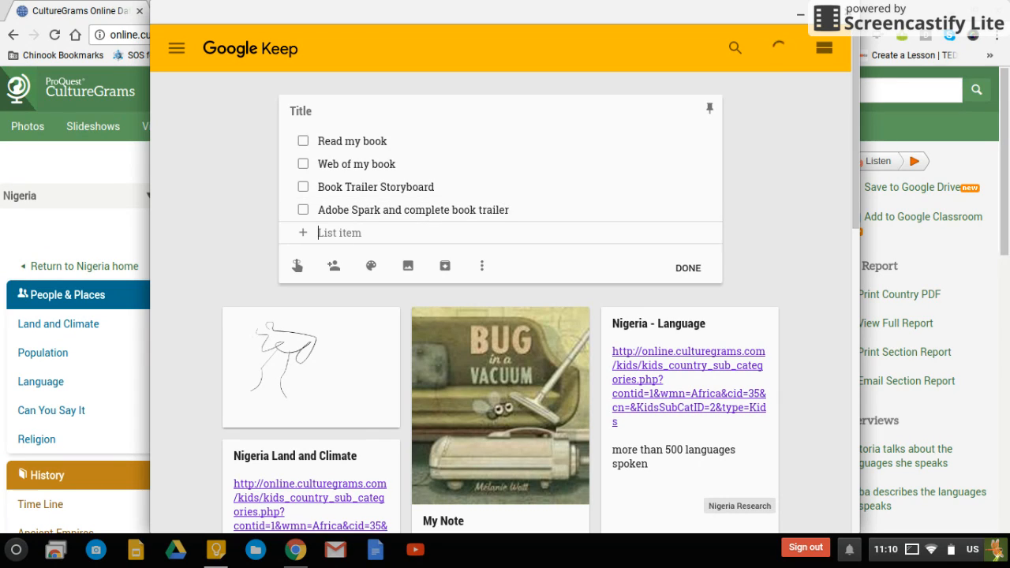
{"action": "type", "text": "Hand it"}
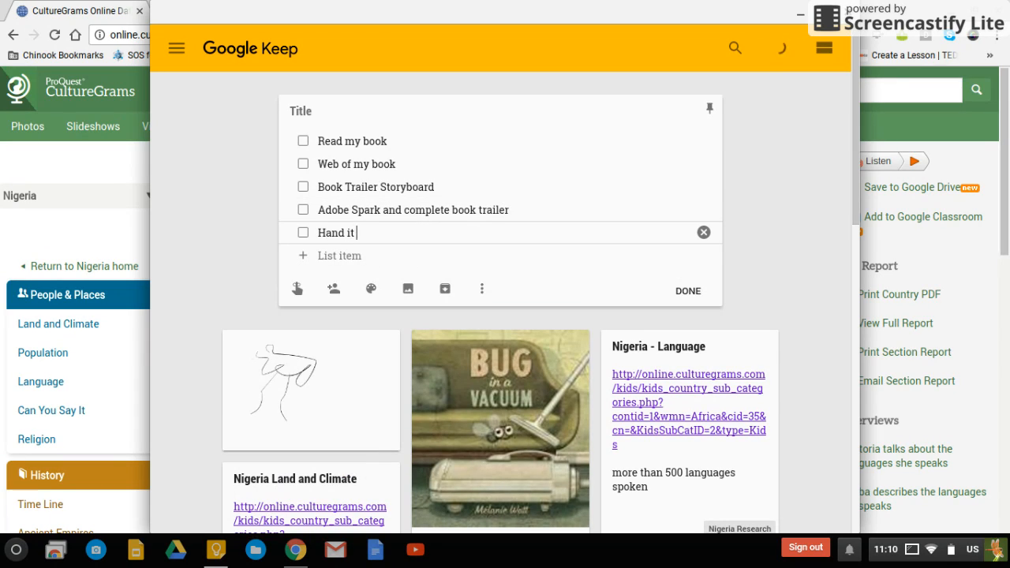
{"action": "type", "text": " in to gog"}
{"action": "type", "text": "gle classroom"}
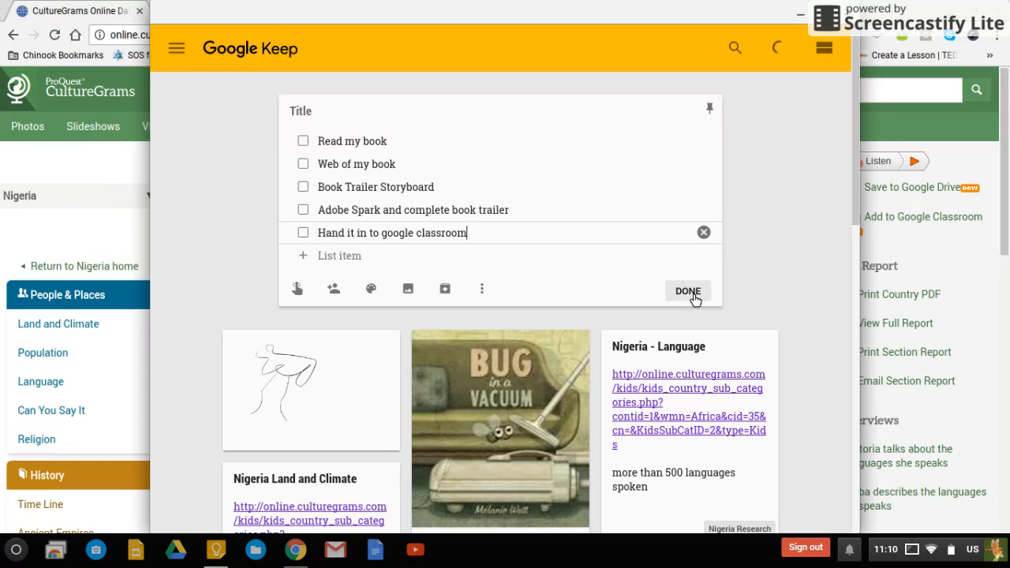
Title the list note "My Book Trailer to Do List" and finish editing it
{"action": "left_click", "coordinate": [299, 112]}
{"action": "type", "text": "My "}
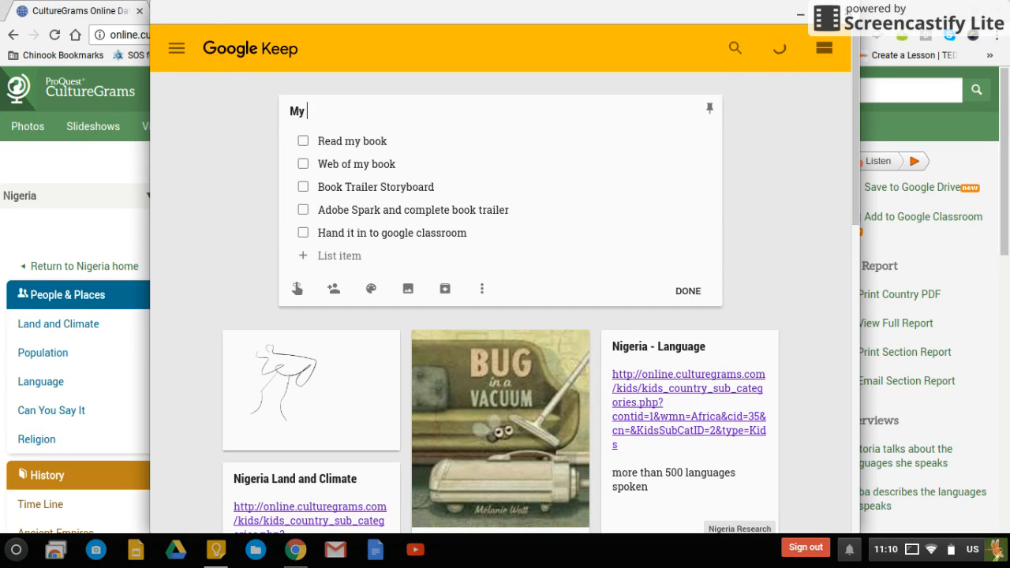
{"action": "type", "text": "Book Trailer to "}
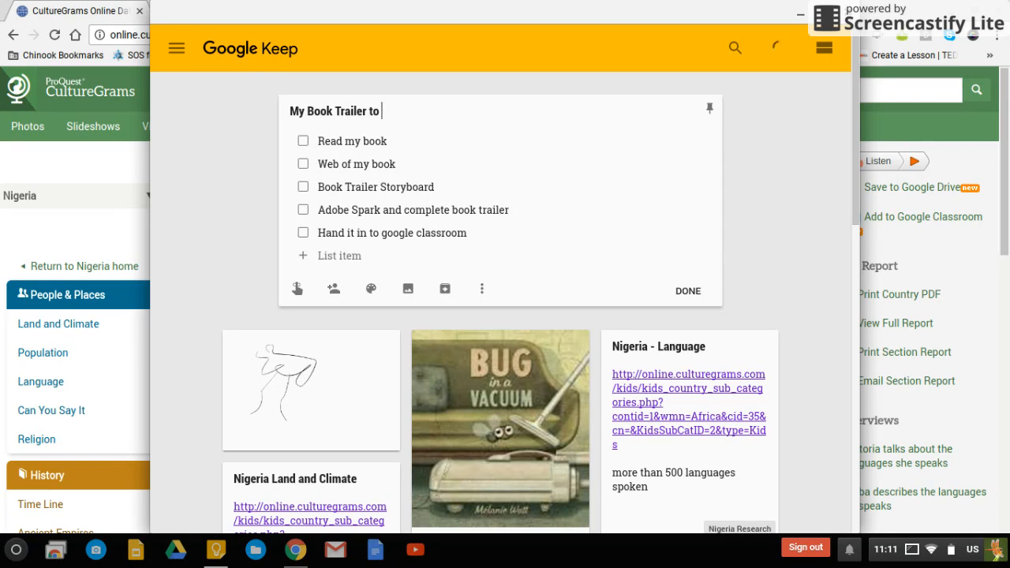
{"action": "type", "text": "Do List"}
{"action": "left_click", "coordinate": [688, 291]}
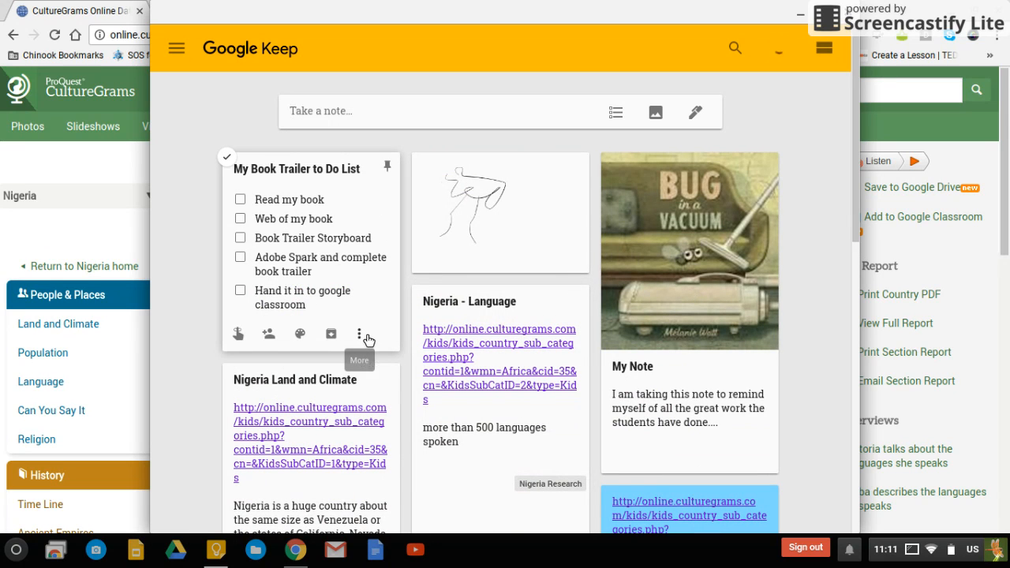
View the extra options of the to-do list note, and check off "Read my book" and "Web of my book"
{"action": "left_click", "coordinate": [366, 337]}
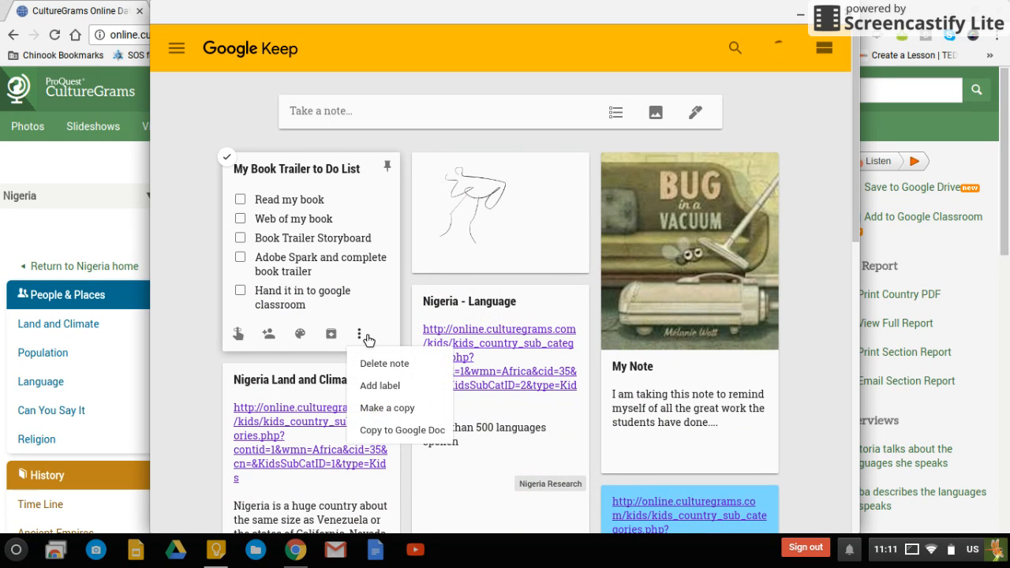
{"action": "left_click", "coordinate": [462, 144]}
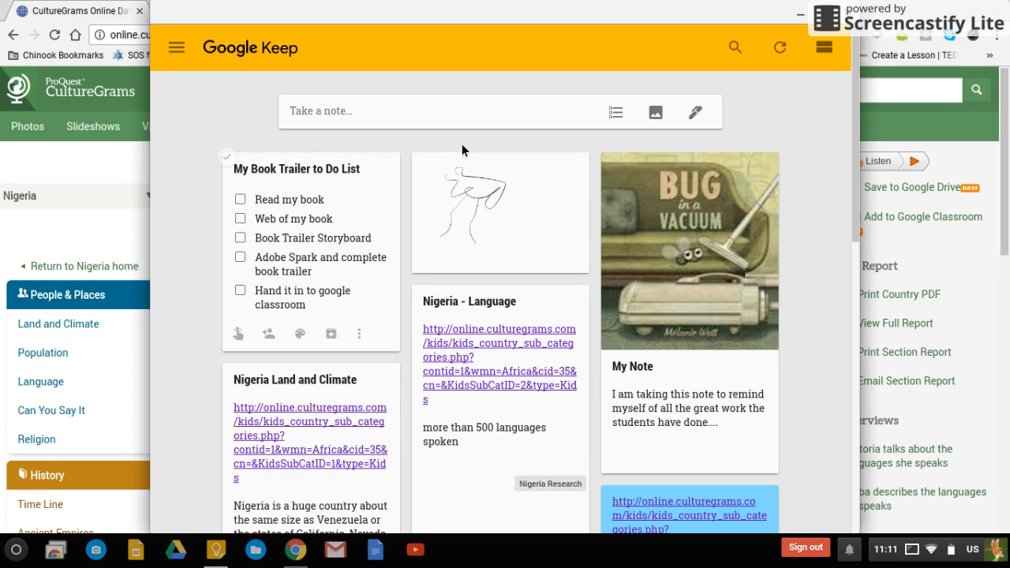
{"action": "left_click", "coordinate": [241, 201]}
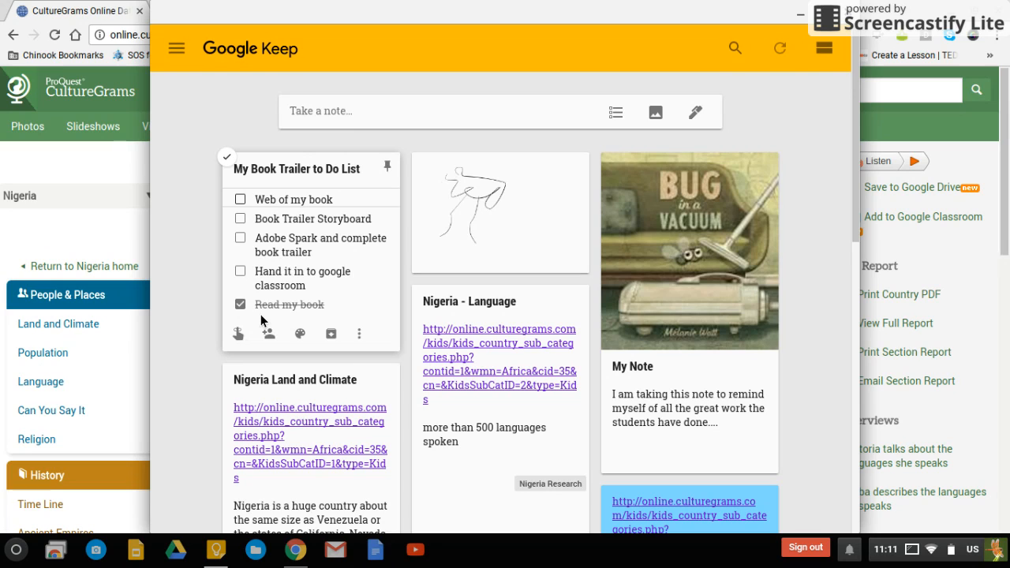
{"action": "left_click", "coordinate": [242, 199]}
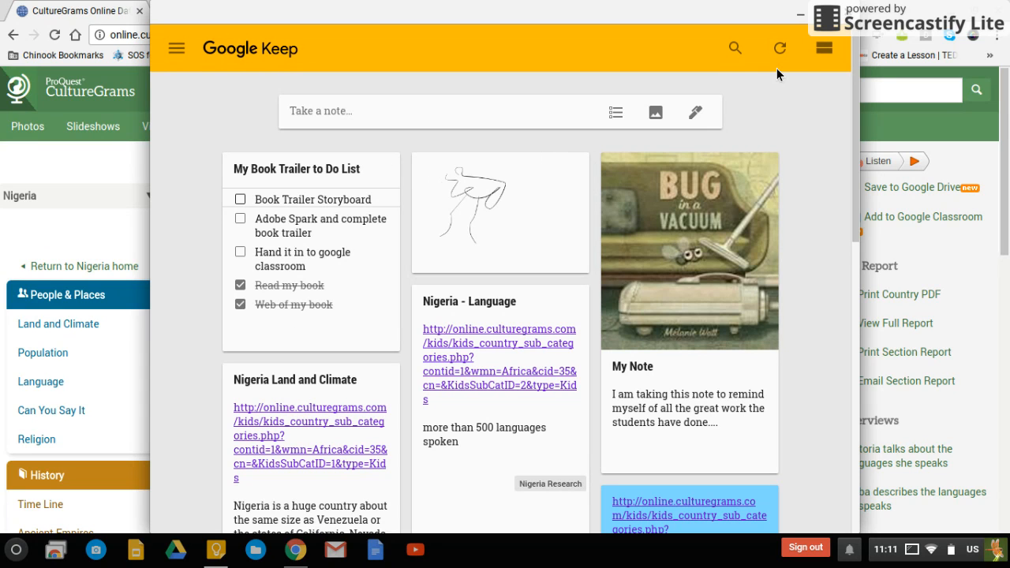
Filter the notes in search by Reminders, Lists, Images and Drawings in turn, and look over the remaining search categories
{"action": "left_click", "coordinate": [735, 49]}
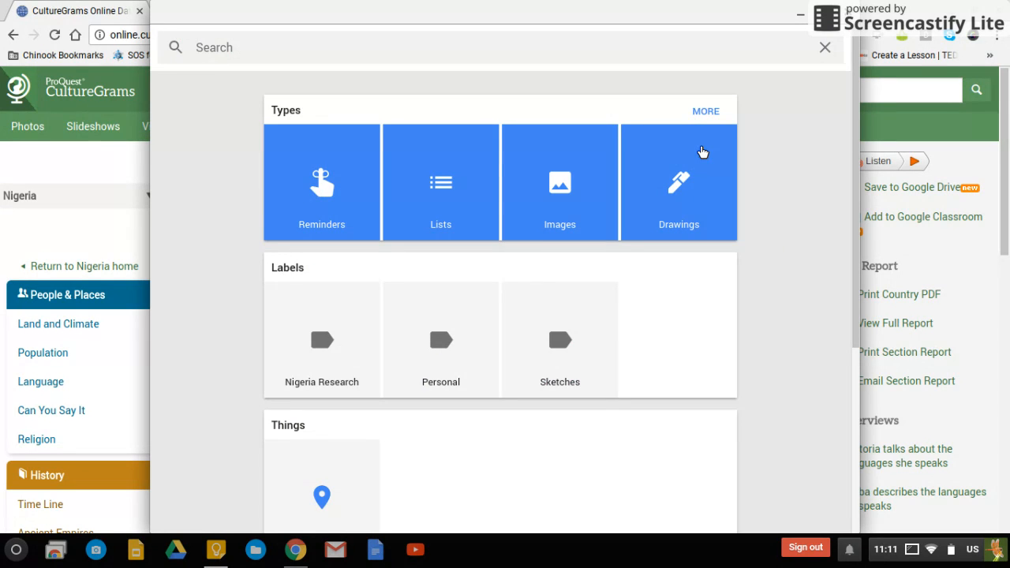
{"action": "left_click", "coordinate": [306, 209]}
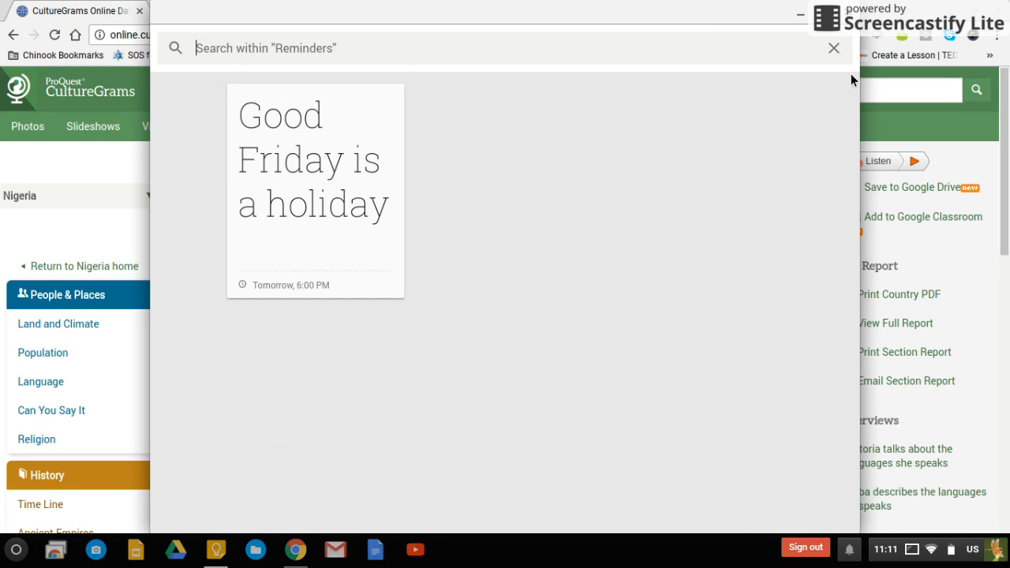
{"action": "left_click", "coordinate": [837, 50]}
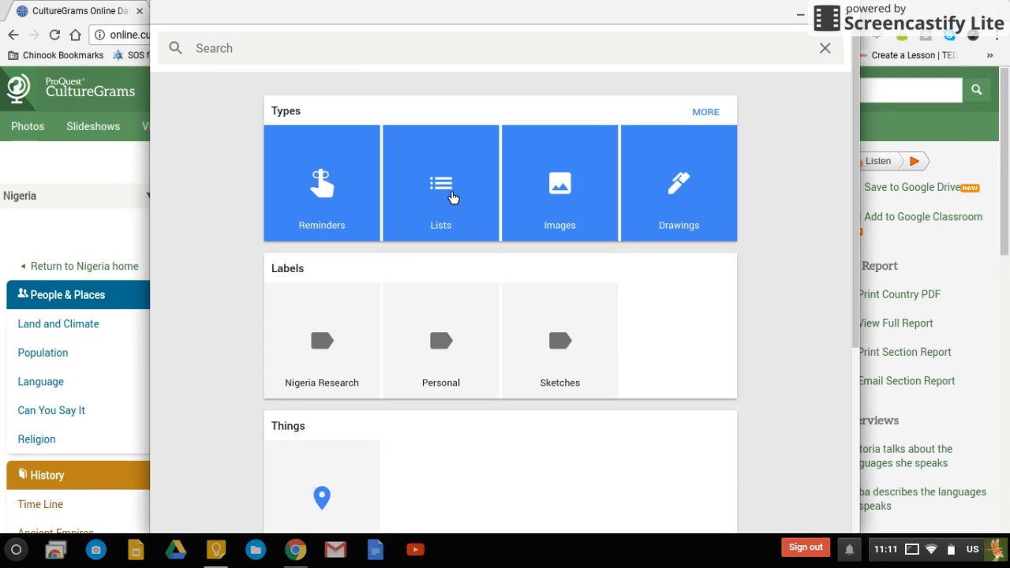
{"action": "left_click", "coordinate": [452, 196]}
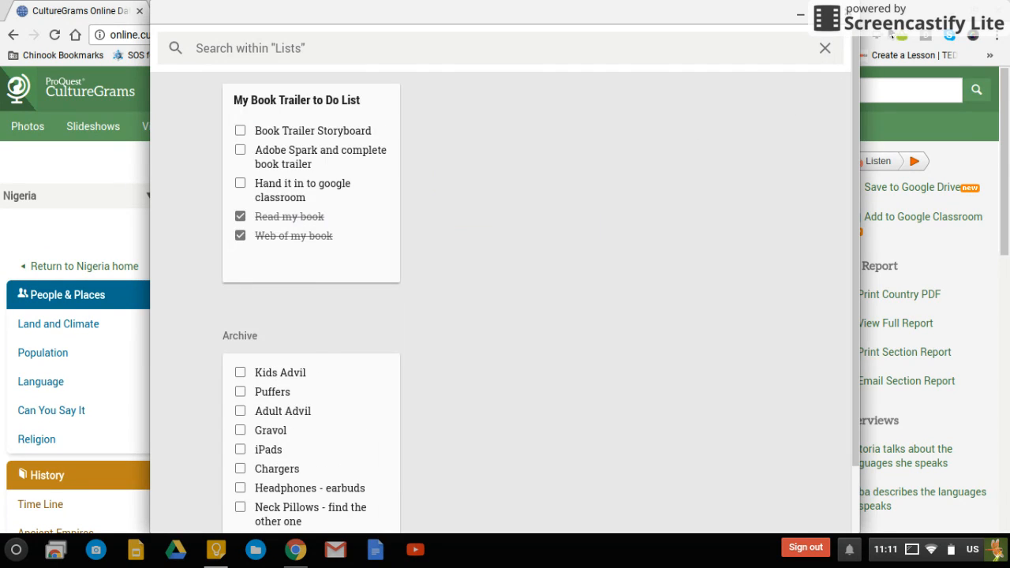
{"action": "left_click", "coordinate": [833, 48]}
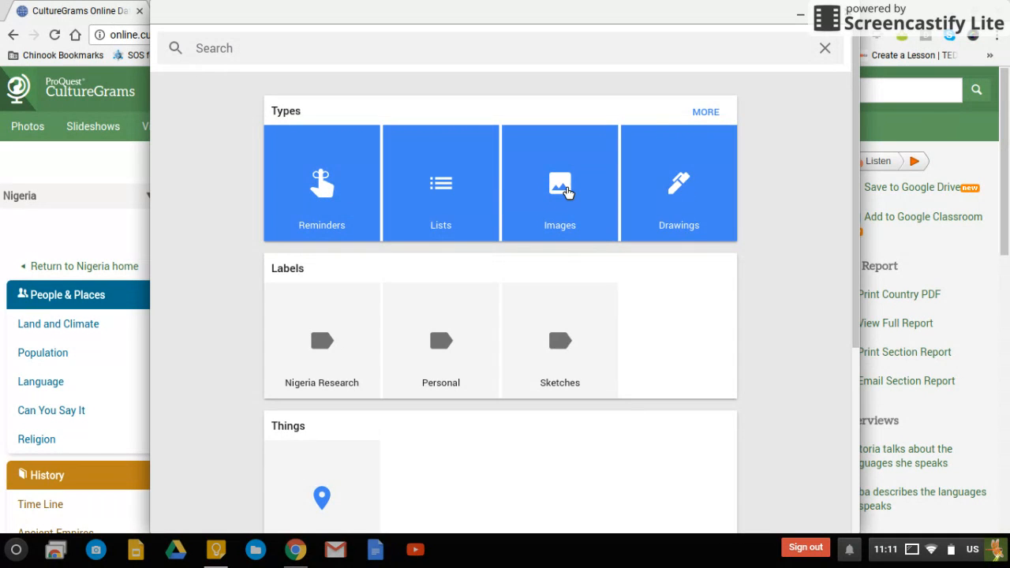
{"action": "left_click", "coordinate": [566, 191]}
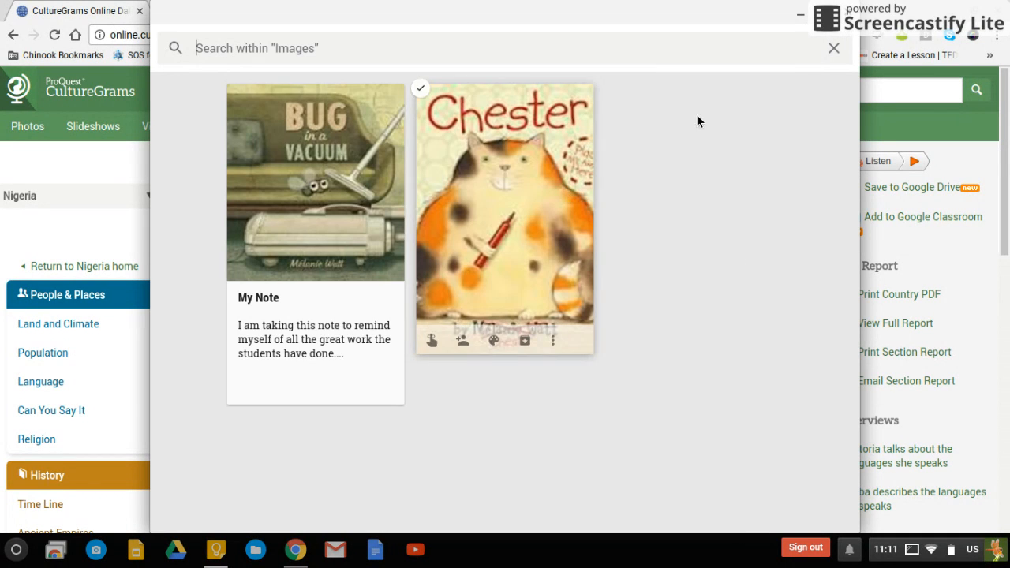
{"action": "left_click", "coordinate": [840, 50]}
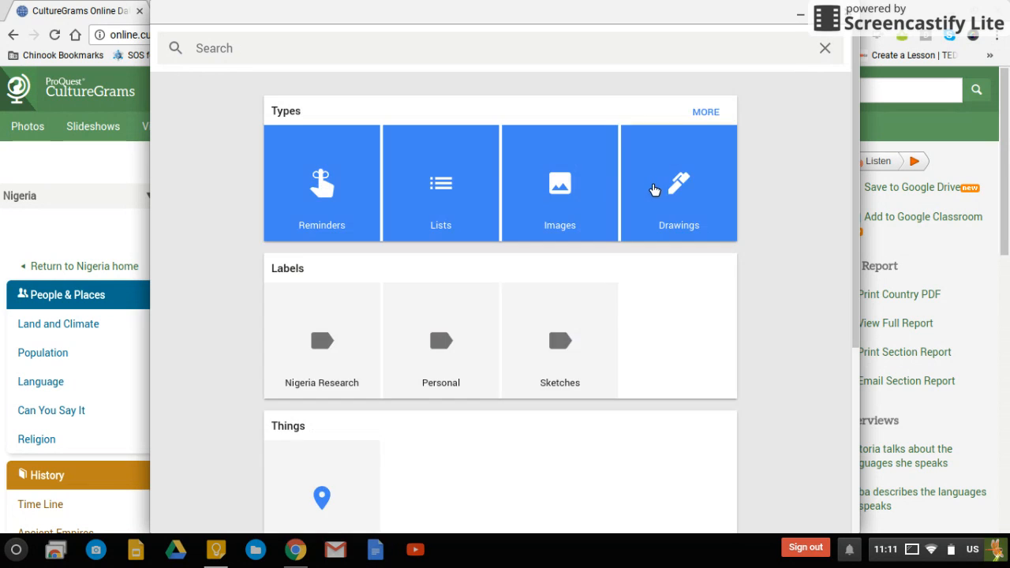
{"action": "left_click", "coordinate": [649, 186]}
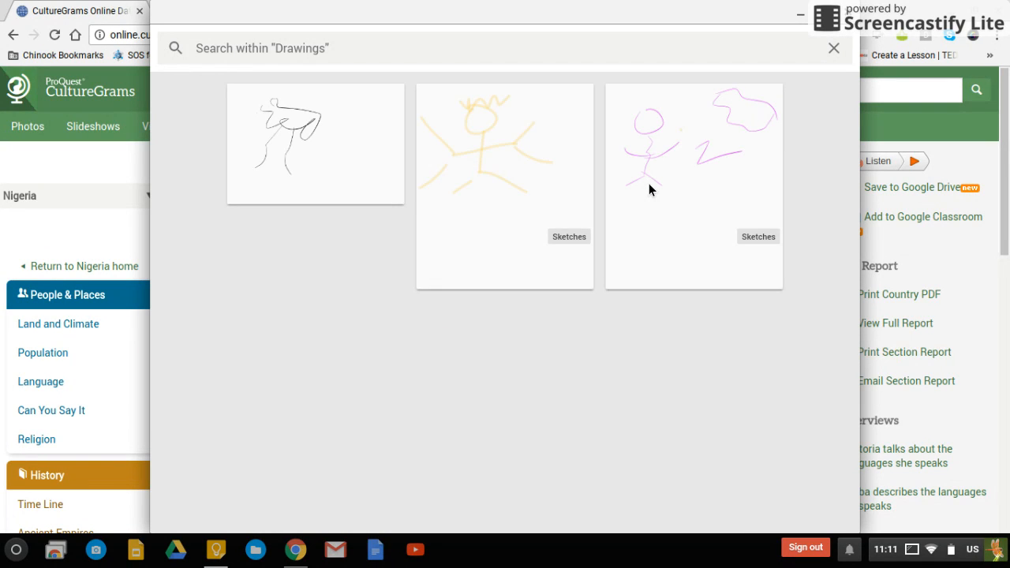
{"action": "left_click", "coordinate": [834, 49]}
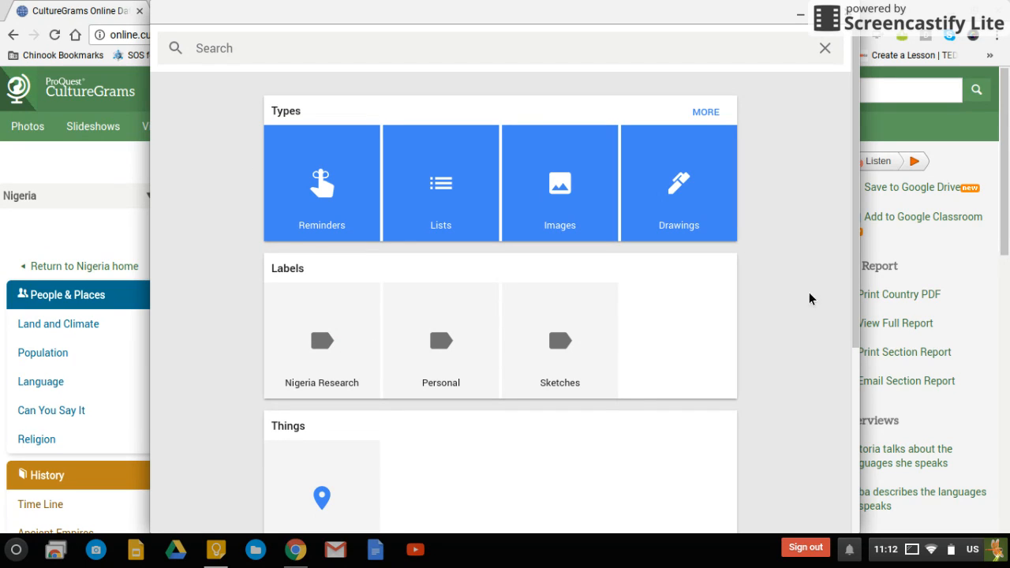
{"action": "scroll", "coordinate": [860, 260], "scroll_direction": "down", "scroll_amount": 3}
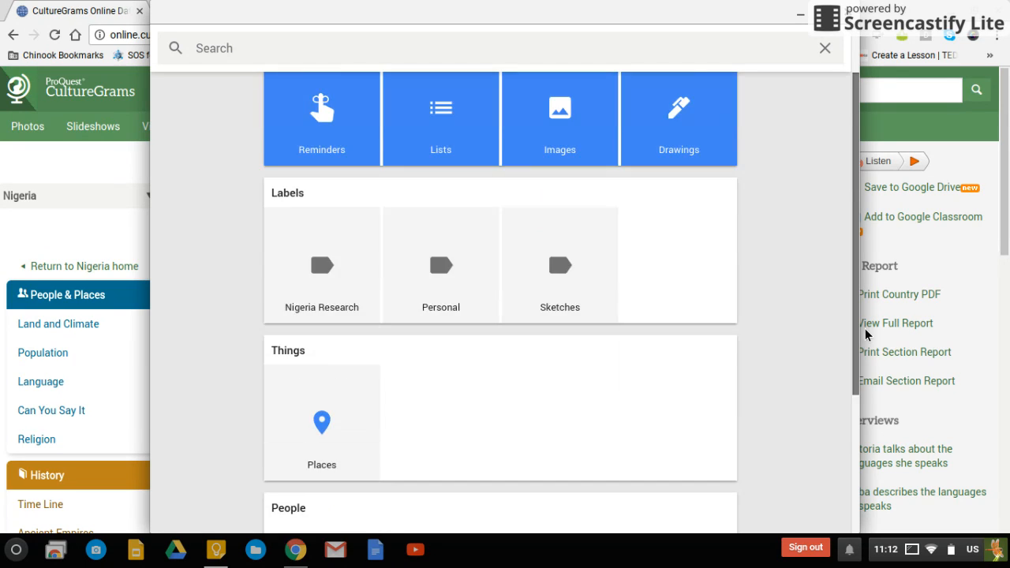
{"action": "left_click_drag", "start_coordinate": [873, 417], "coordinate": [858, 235]}
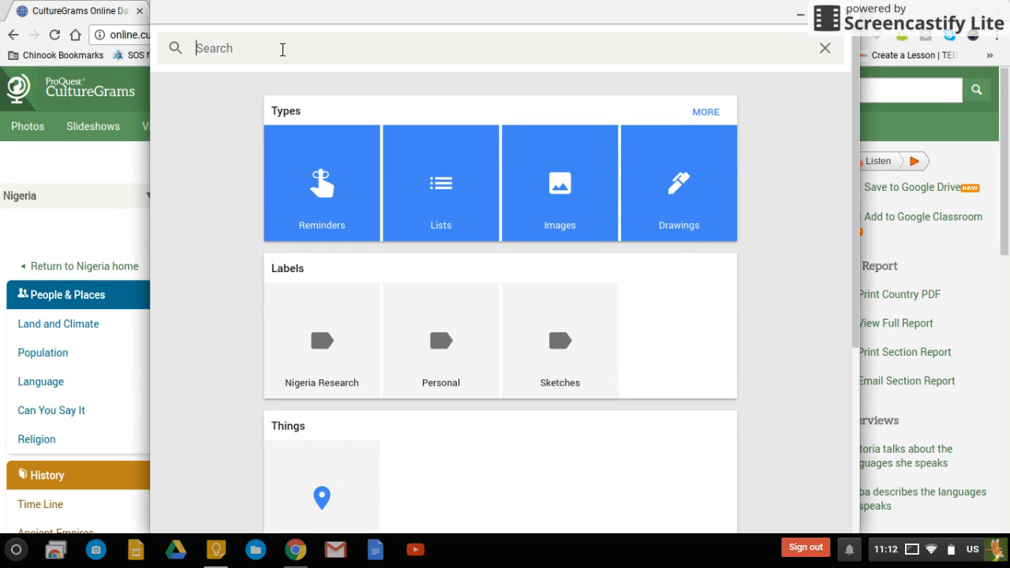
Search the notes for "nigeria", leave the search, and minimize the notes window to return to the CultureGrams page
{"action": "left_click", "coordinate": [283, 48]}
{"action": "type", "text": "nigeria"}
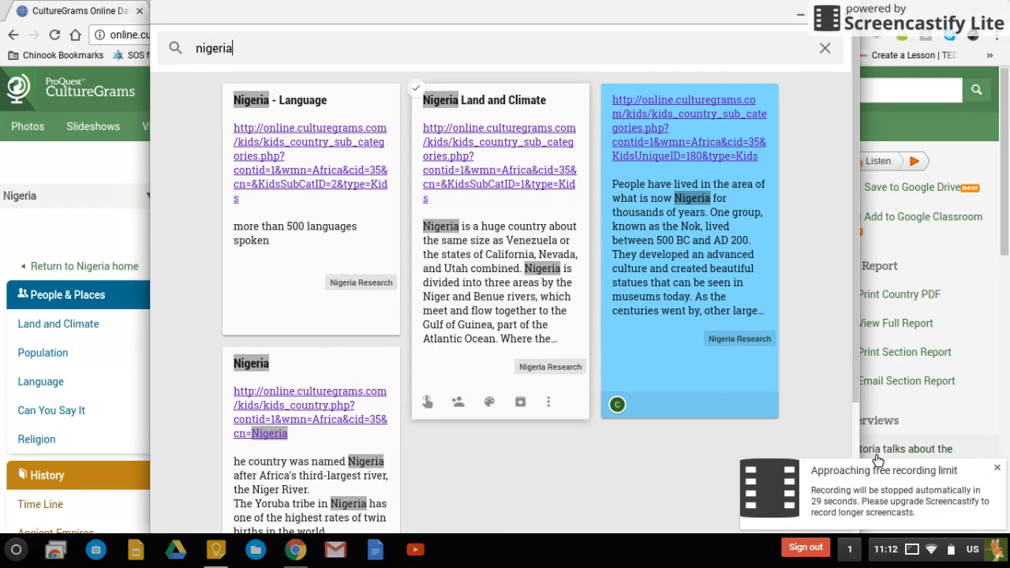
{"action": "left_click", "coordinate": [826, 49]}
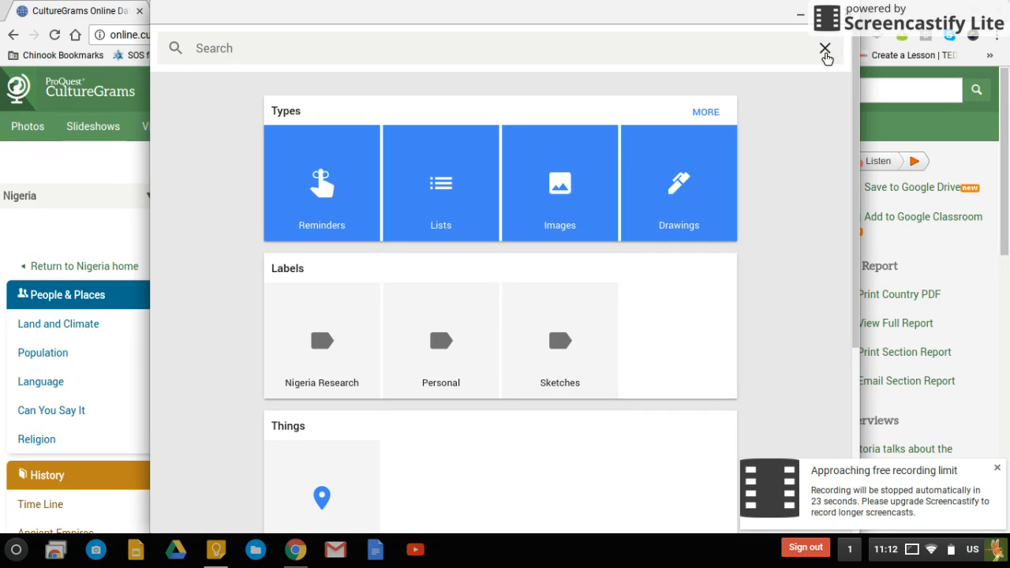
{"action": "left_click", "coordinate": [829, 55]}
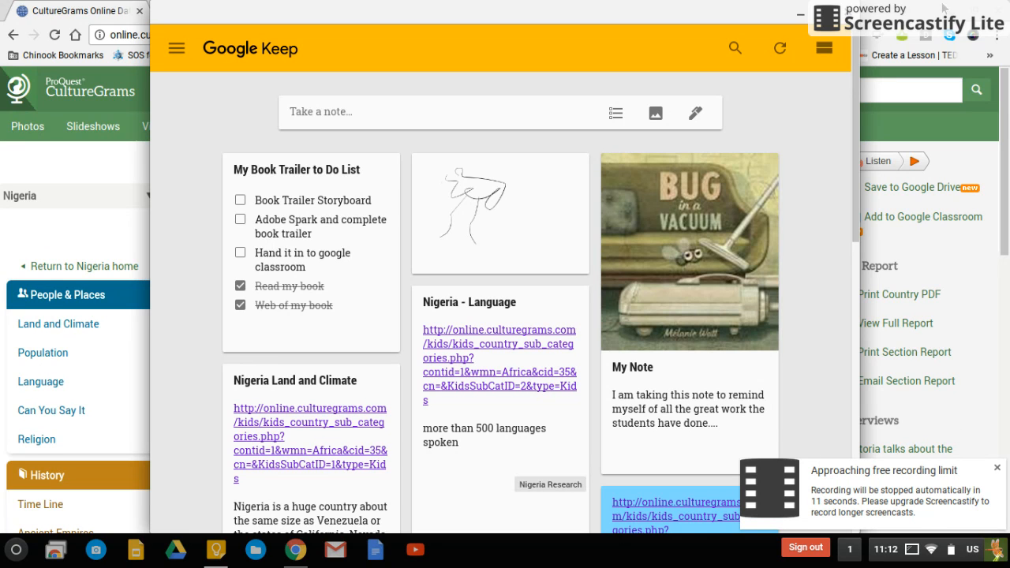
{"action": "left_click", "coordinate": [802, 17]}
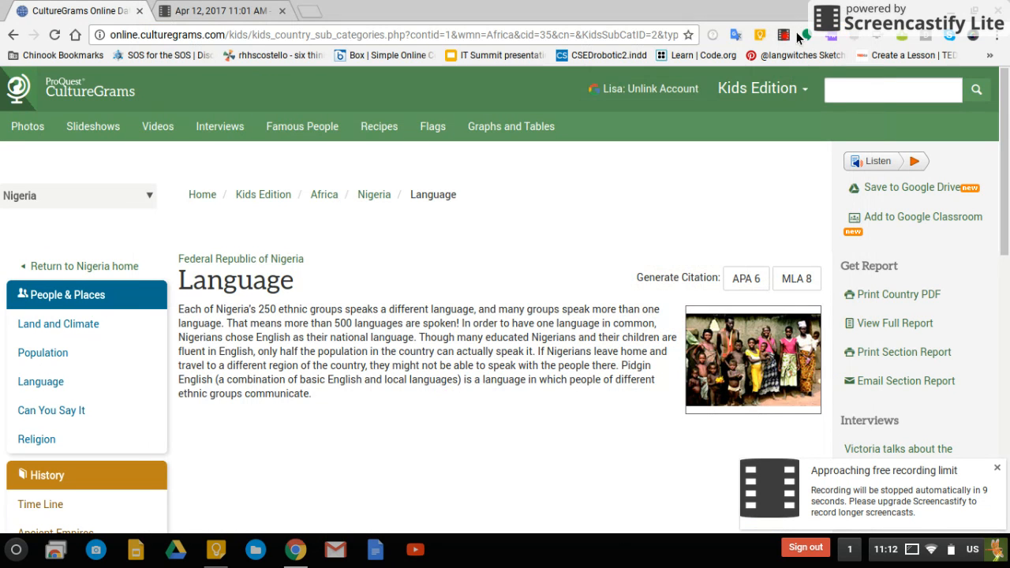